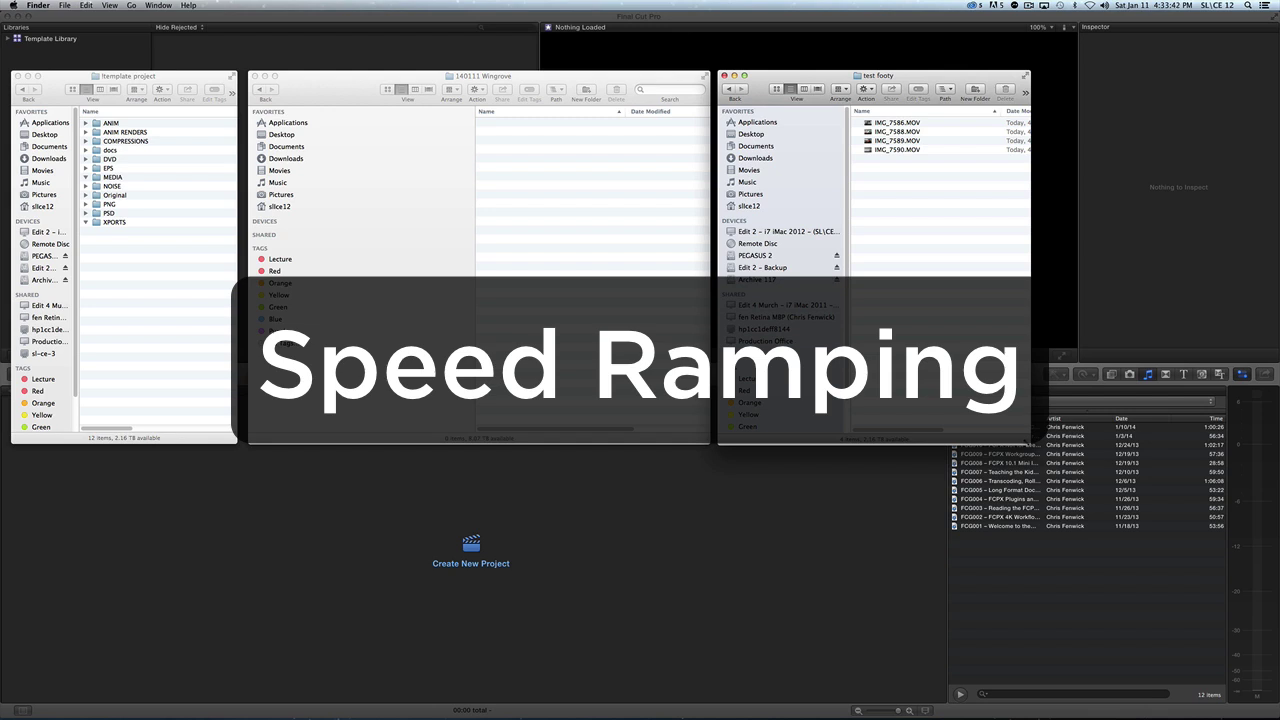
# Copy all twelve folders from the !template project into the 140111 Wingrove folder.
pyautogui.click(578, 159)
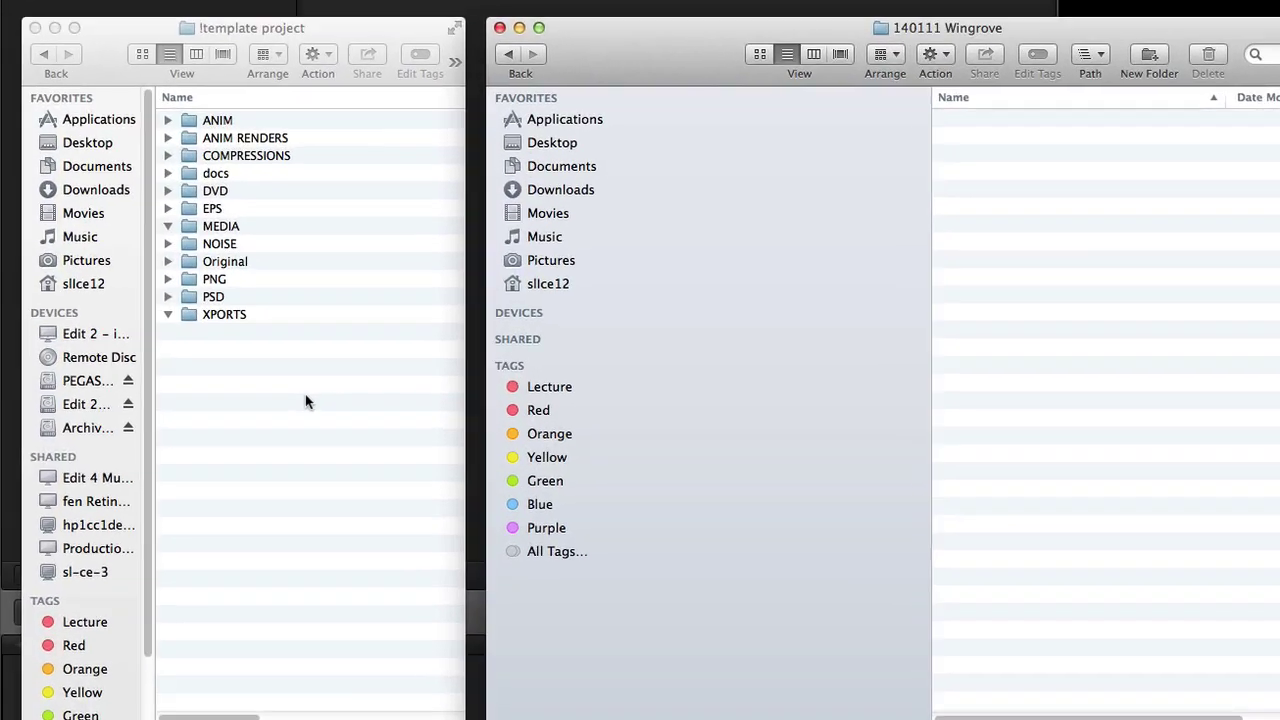
pyautogui.click(156, 262)
pyautogui.press('super+a')
pyautogui.moveTo(195, 121); pyautogui.dragTo(1140, 260)
# Copy IMG_7588.MOV from test footy into the new MEDIA folder.
pyautogui.click(963, 228)
pyautogui.click(1270, 277)
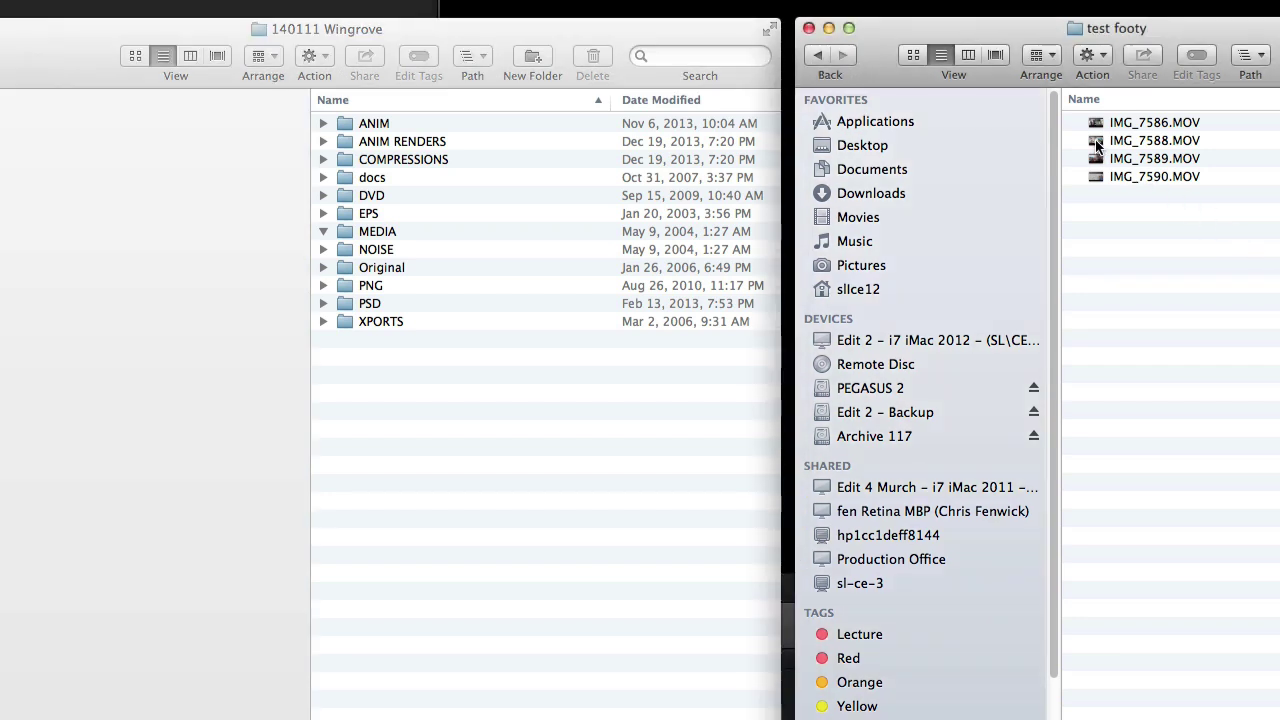
pyautogui.moveTo(1097, 141); pyautogui.dragTo(386, 225)
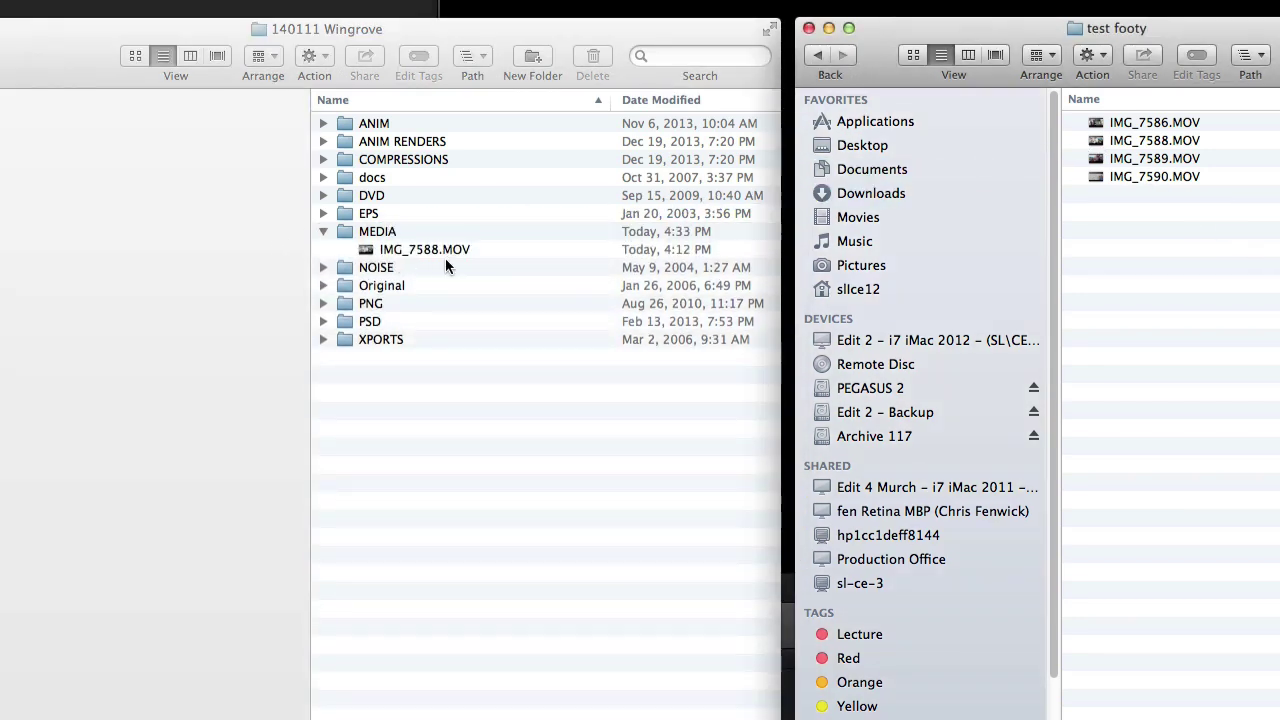
pyautogui.click(448, 335)
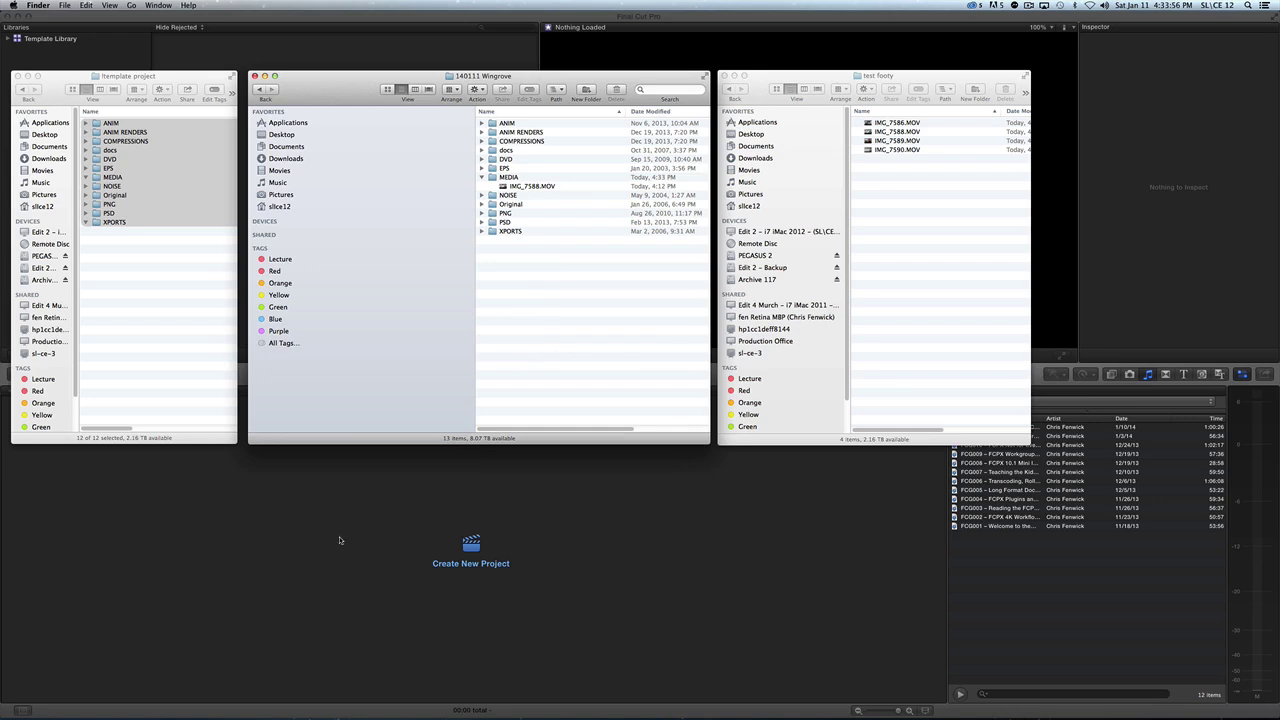
# Create a new Final Cut Pro library named 140111 Wingrove inside the 140111 Wingrove folder.
pyautogui.click(339, 540)
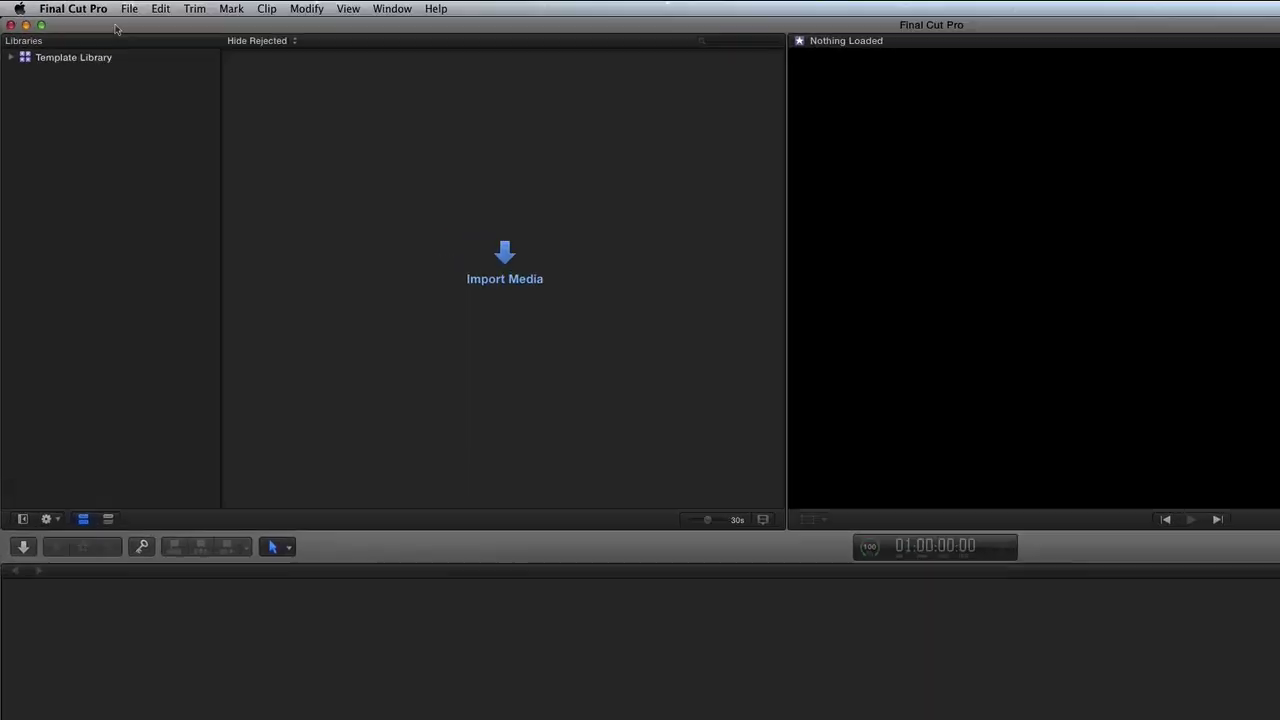
pyautogui.click(89, 5)
pyautogui.moveTo(206, 34)
pyautogui.click(487, 84)
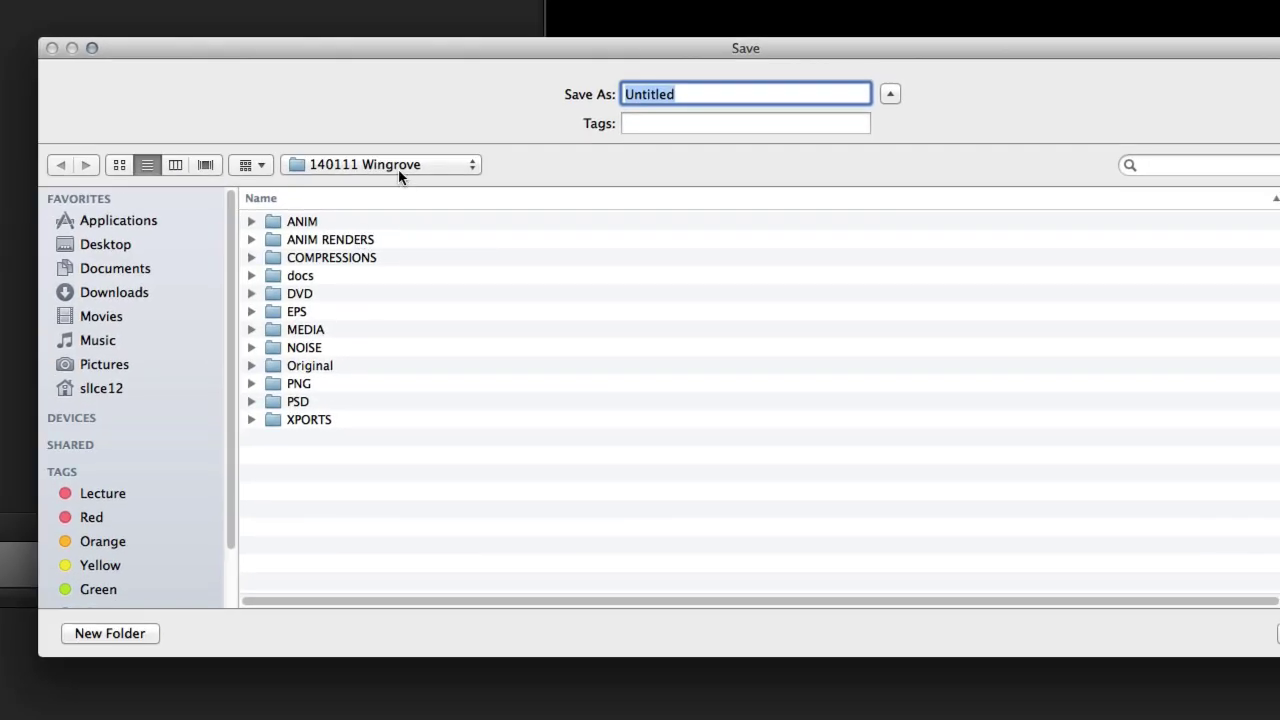
pyautogui.click(396, 168)
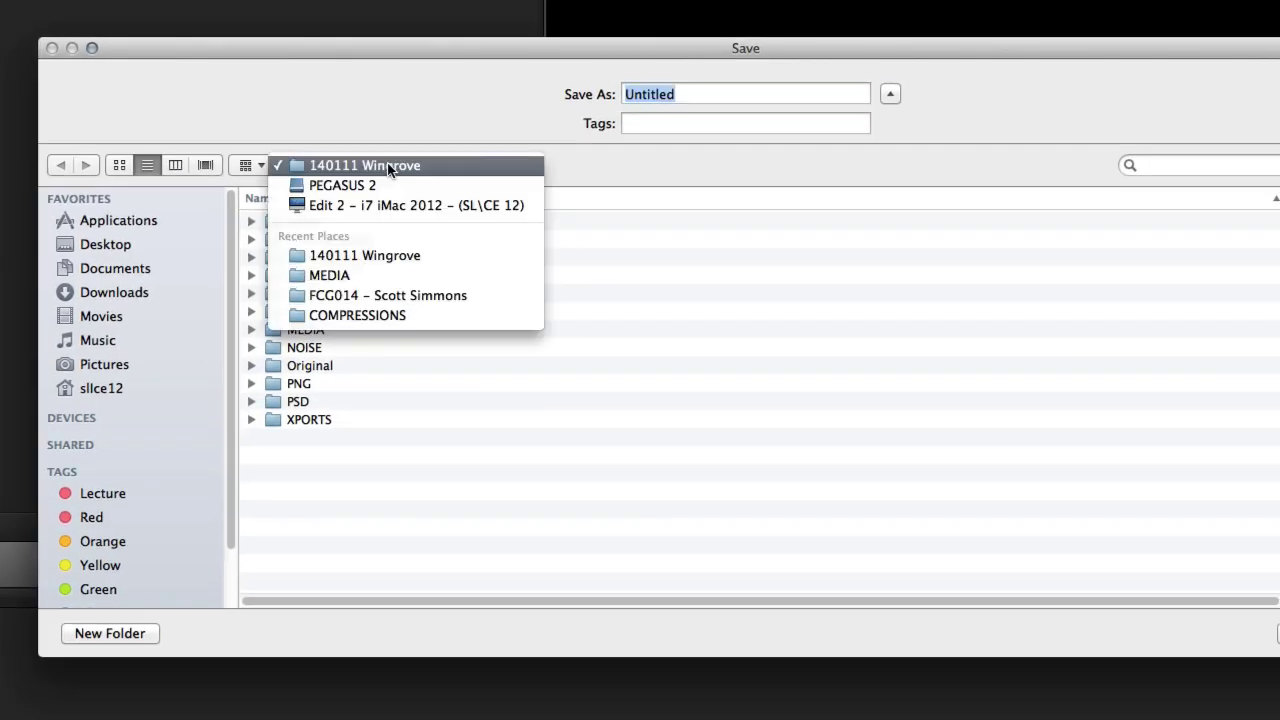
pyautogui.click(774, 346)
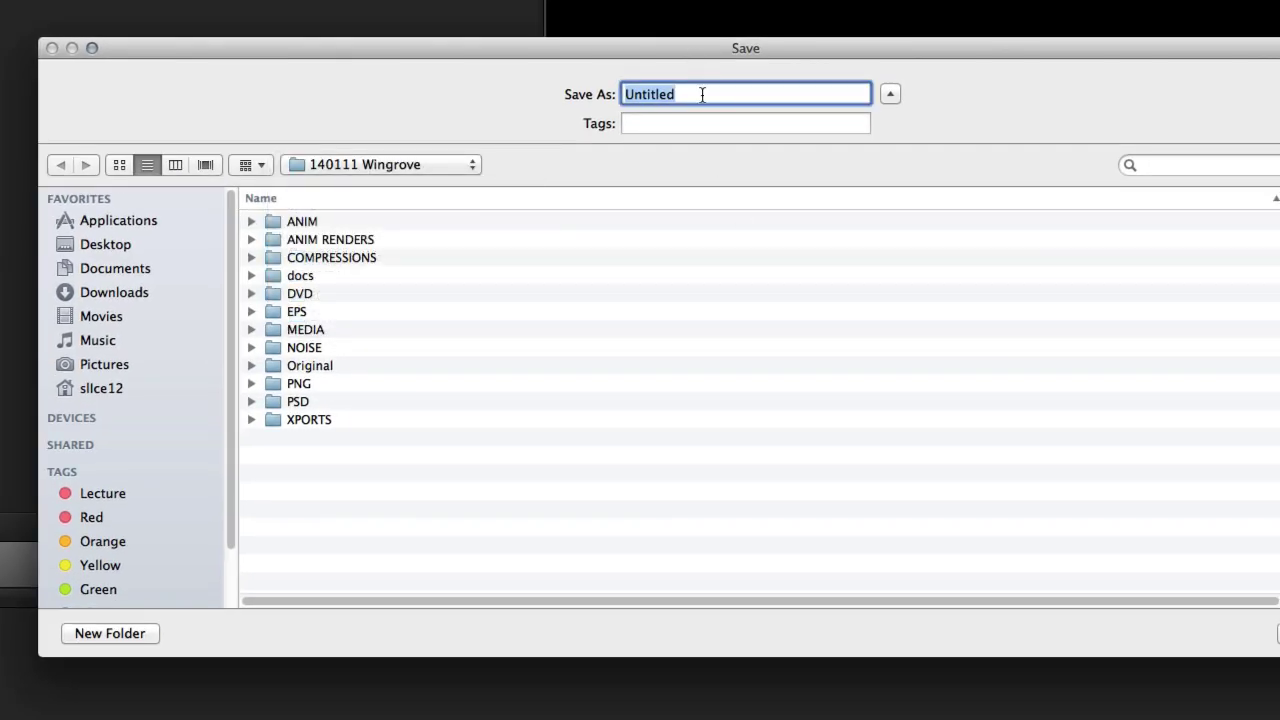
pyautogui.write('13')
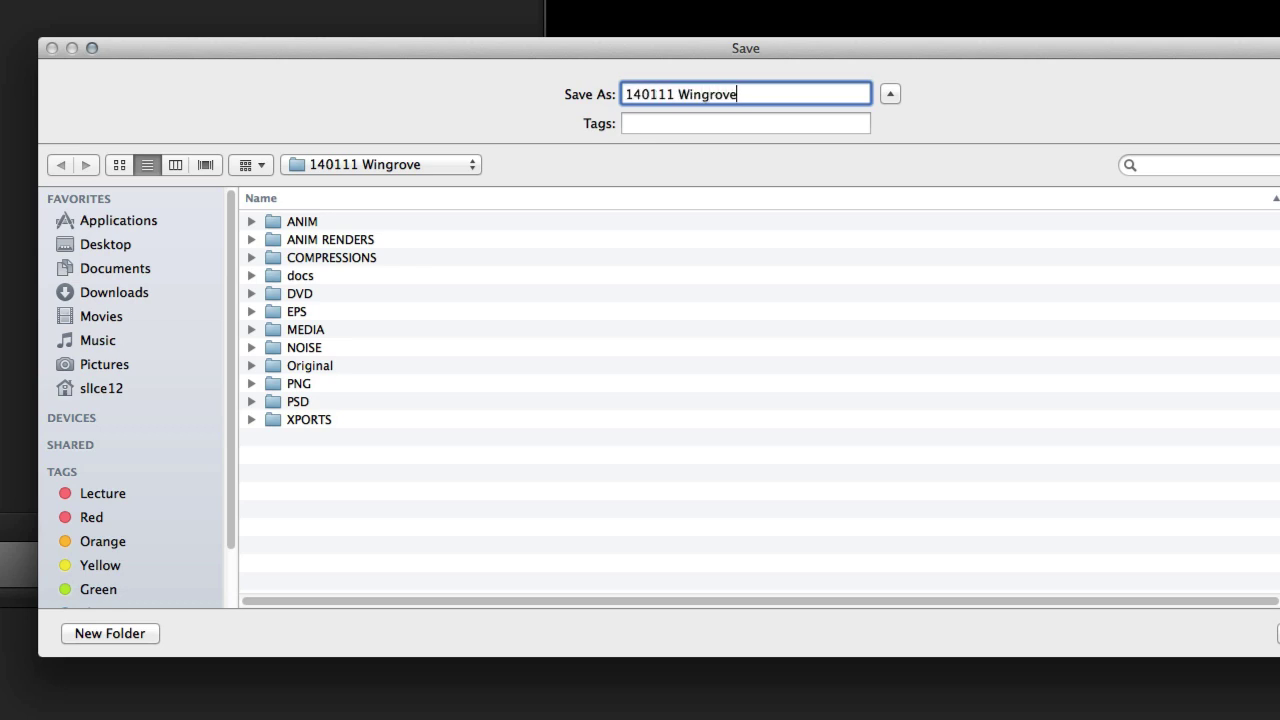
pyautogui.press('Return')
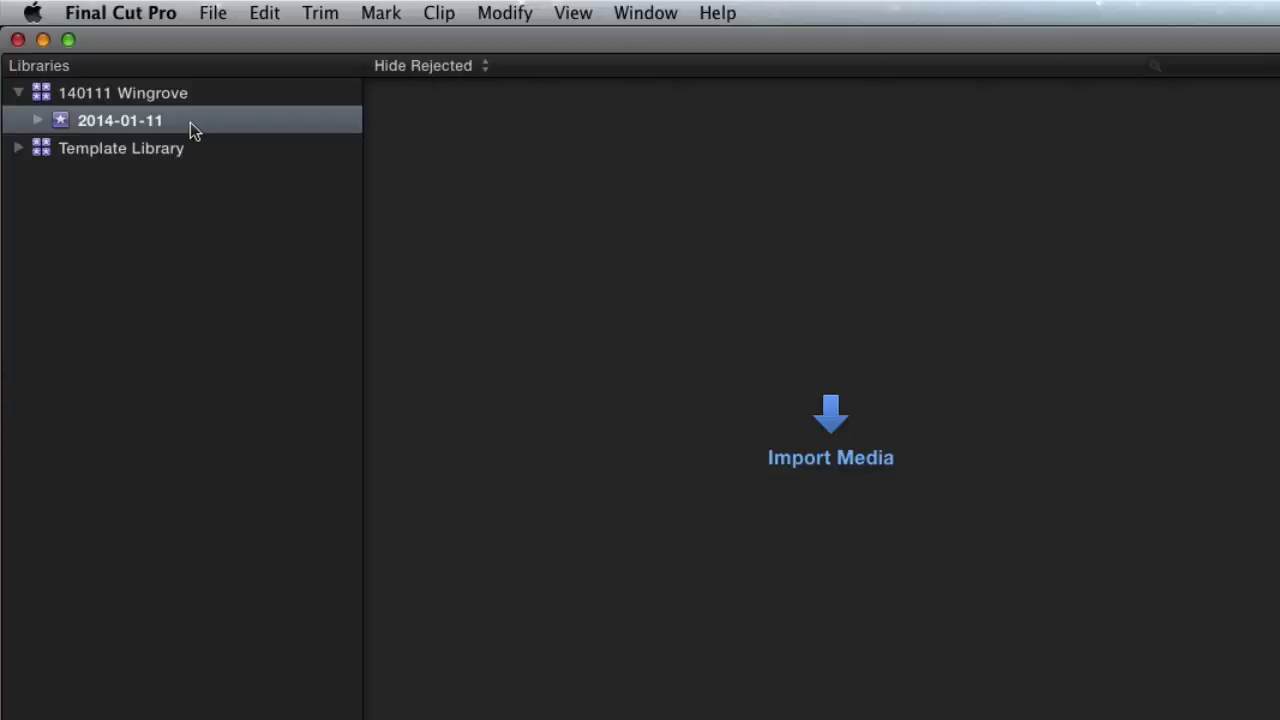
# Rename the 2014-01-11 event to 'Speed Ramp for Jason'.
pyautogui.click(143, 120)
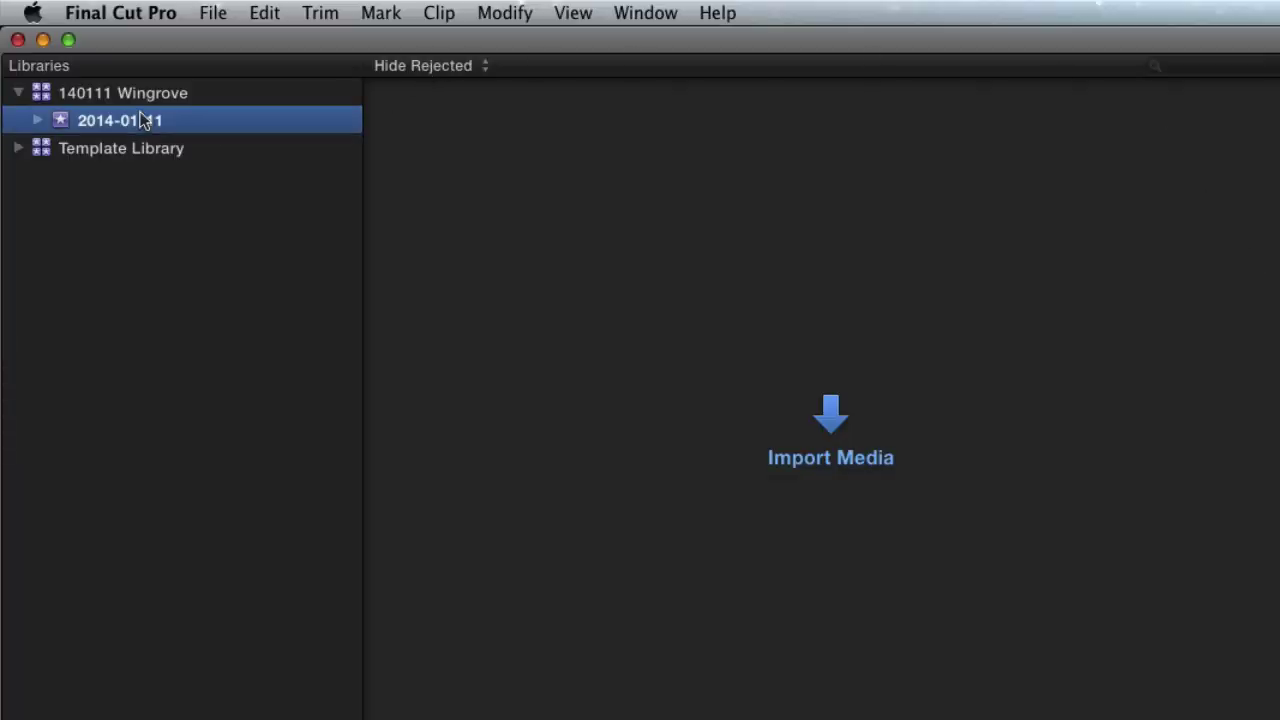
pyautogui.click(143, 120)
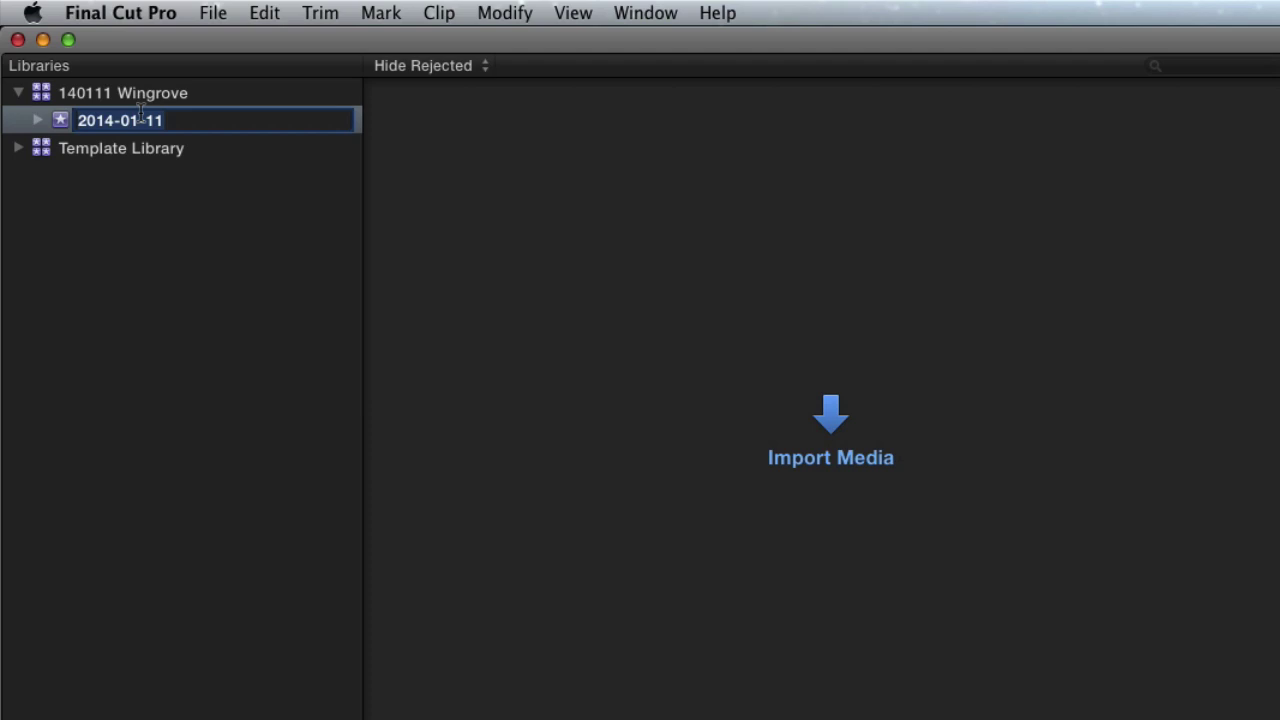
pyautogui.write('Speed Ramp for')
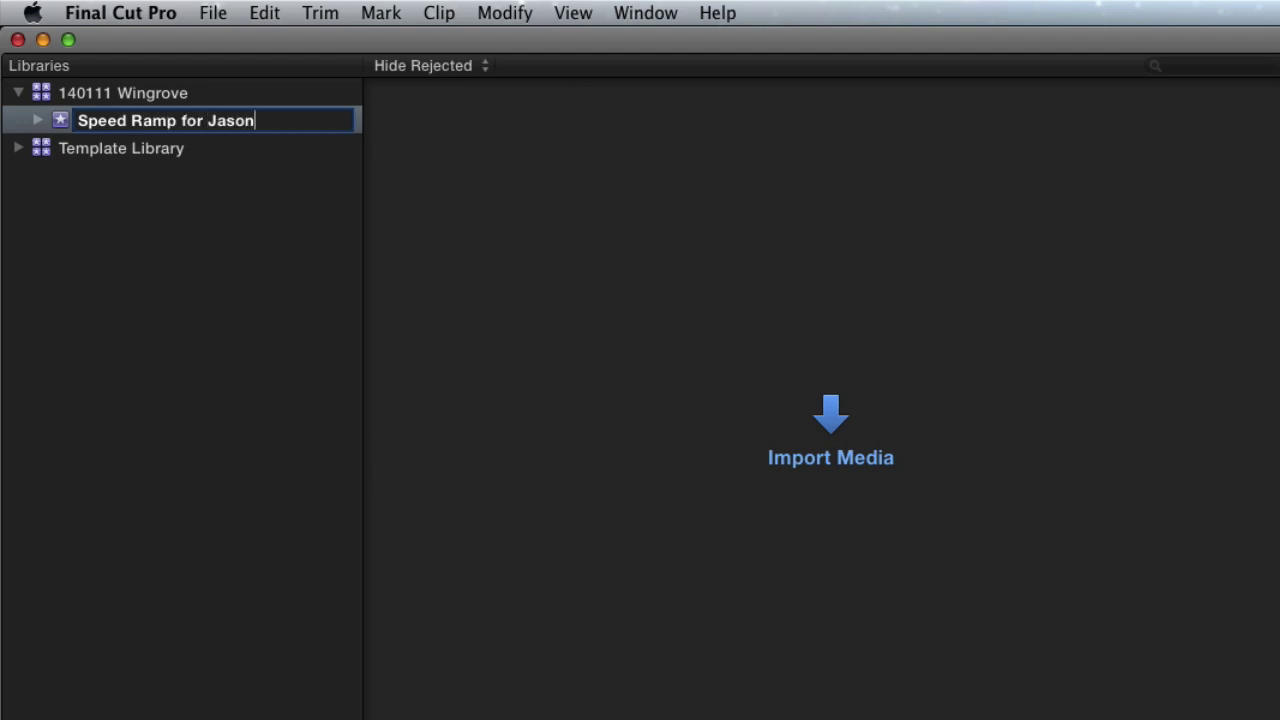
pyautogui.write(' Jason')
pyautogui.press('Return')
# Copy Starter Kit folders 00 Sequences through 03 Noise into the new event.
pyautogui.click(18, 148)
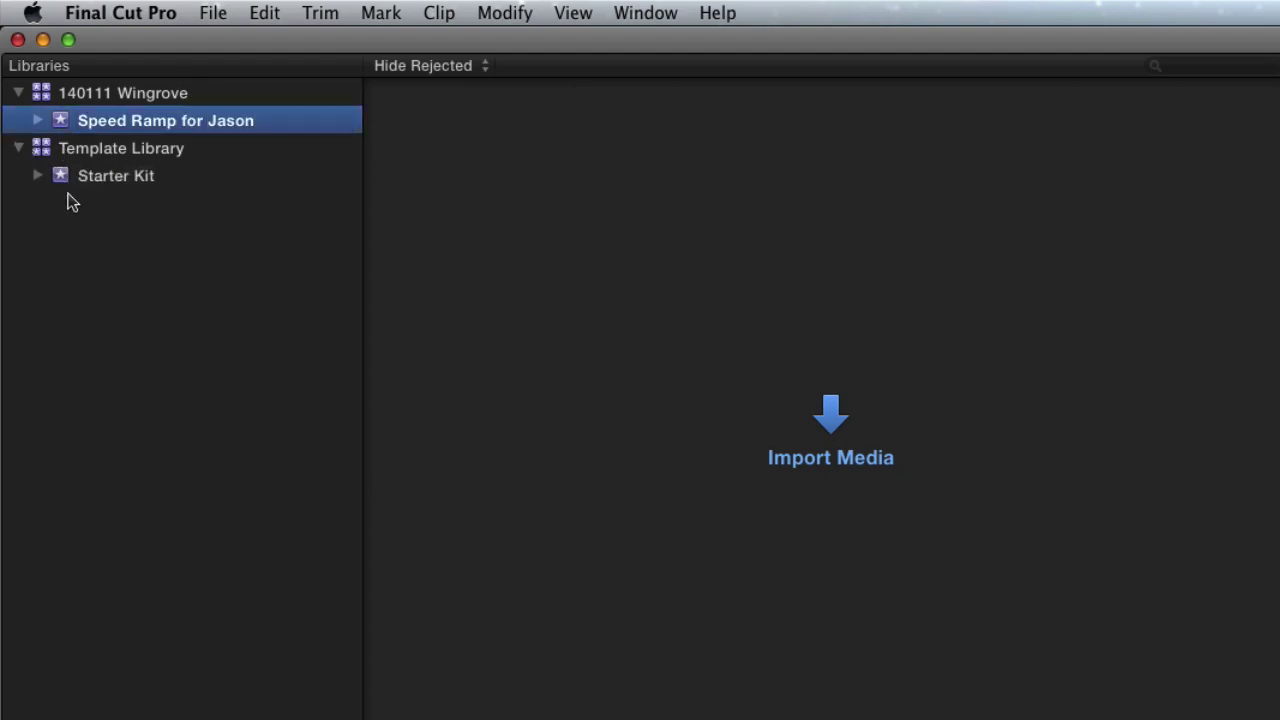
pyautogui.click(38, 176)
pyautogui.click(78, 205)
pyautogui.keyDown('shift'); pyautogui.click(82, 286); pyautogui.keyUp('shift')
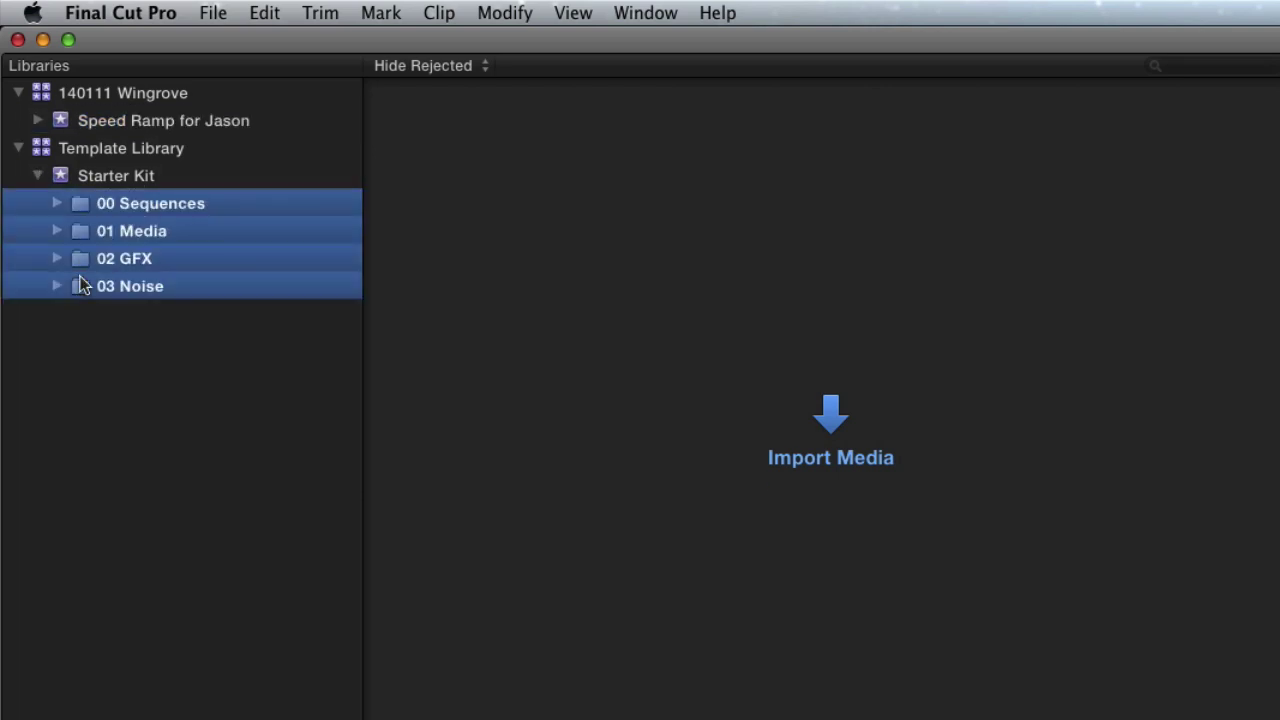
pyautogui.moveTo(77, 203); pyautogui.dragTo(196, 119)
pyautogui.click(18, 258)
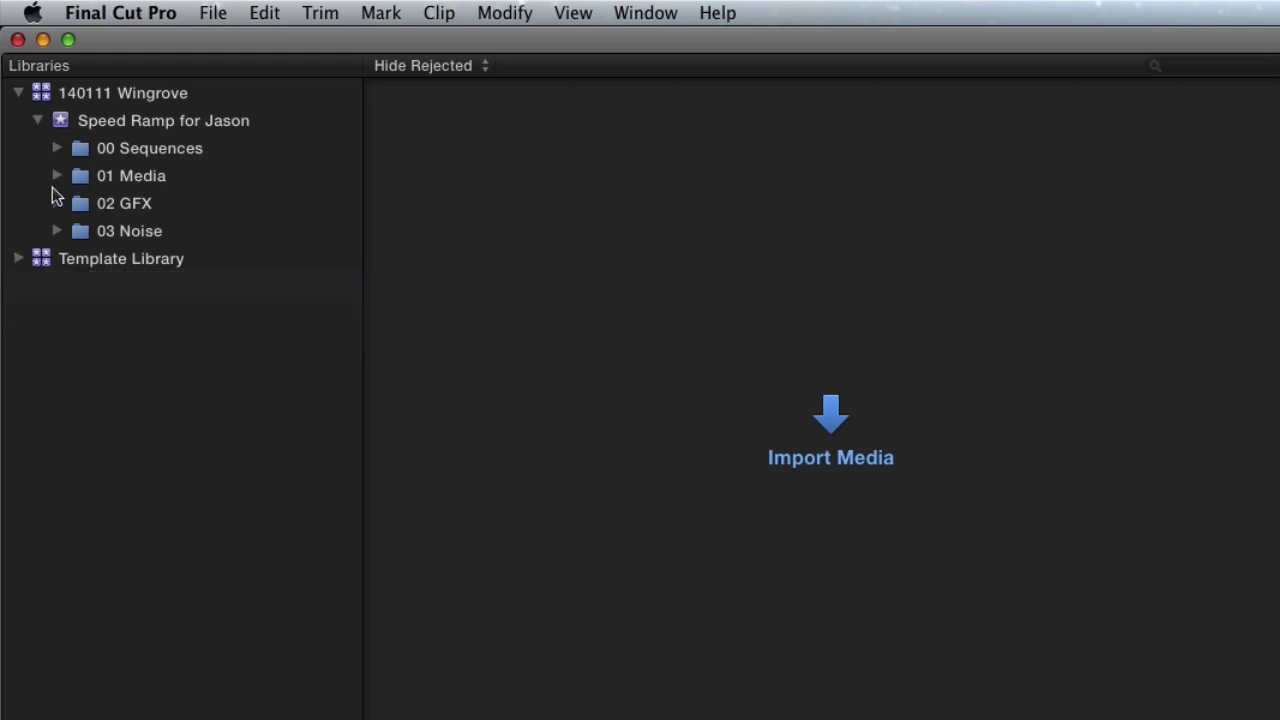
# Import IMG_7588.MOV from Finder into the A1 collection under 01 Media and view it.
pyautogui.click(57, 176)
pyautogui.press('super+Tab')
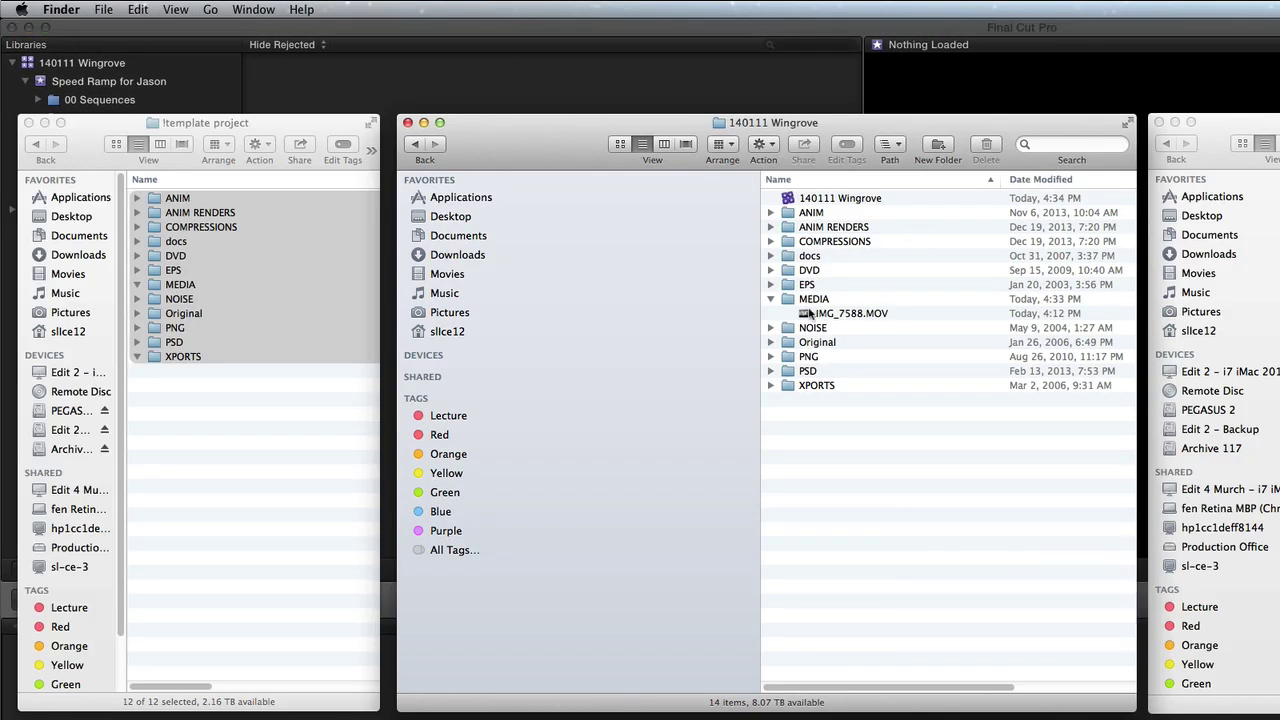
pyautogui.click(820, 313)
pyautogui.press('super+Tab')
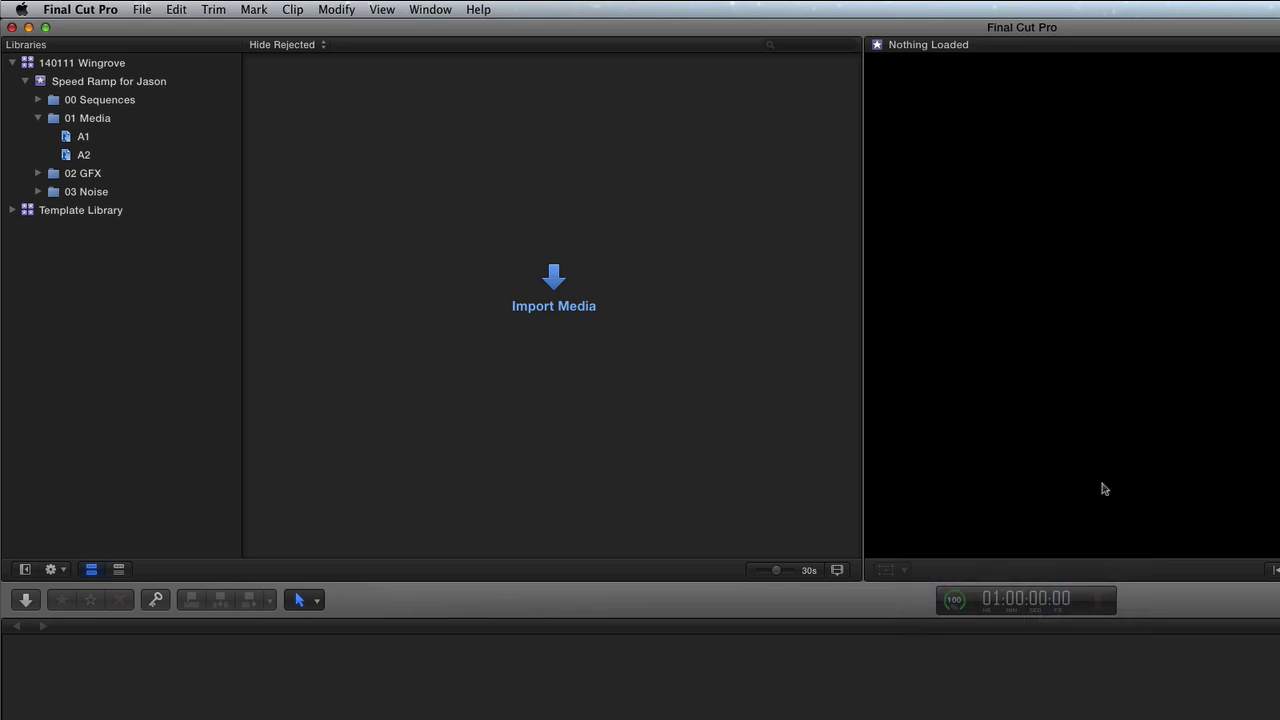
pyautogui.press('super+Tab')
pyautogui.click(858, 482)
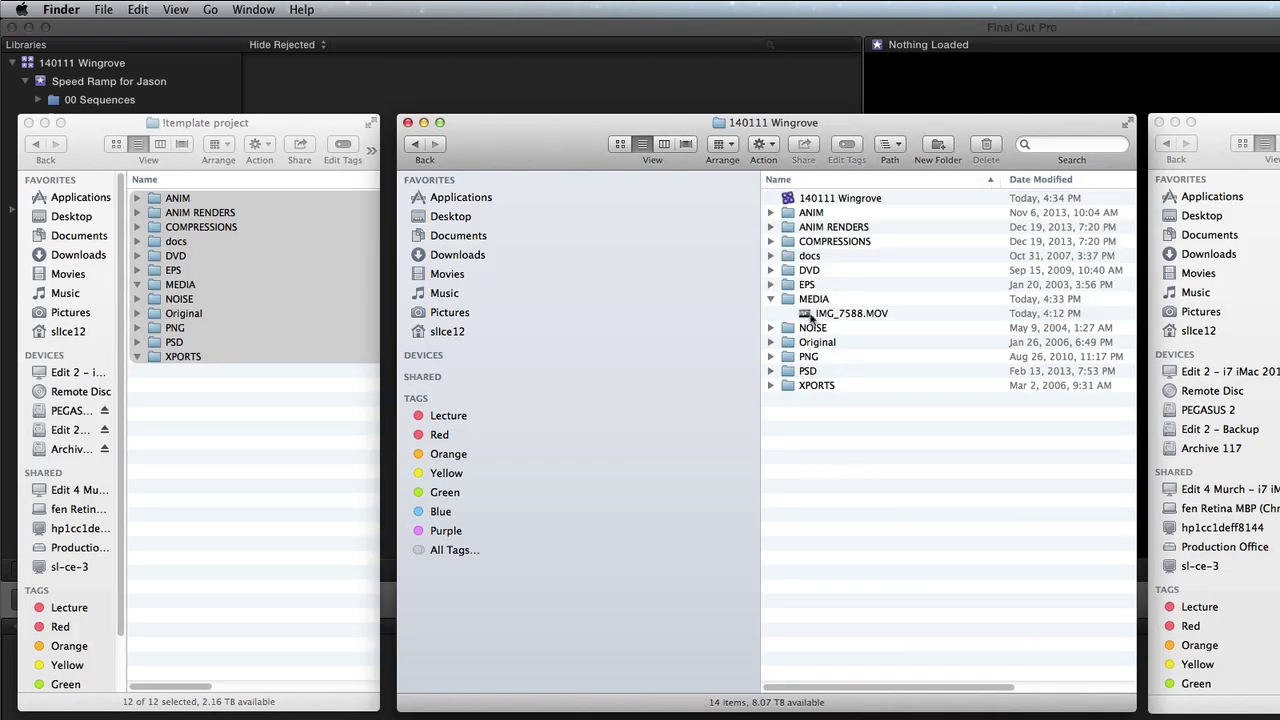
pyautogui.moveTo(817, 318); pyautogui.dragTo(89, 140)
pyautogui.press('super+Tab')
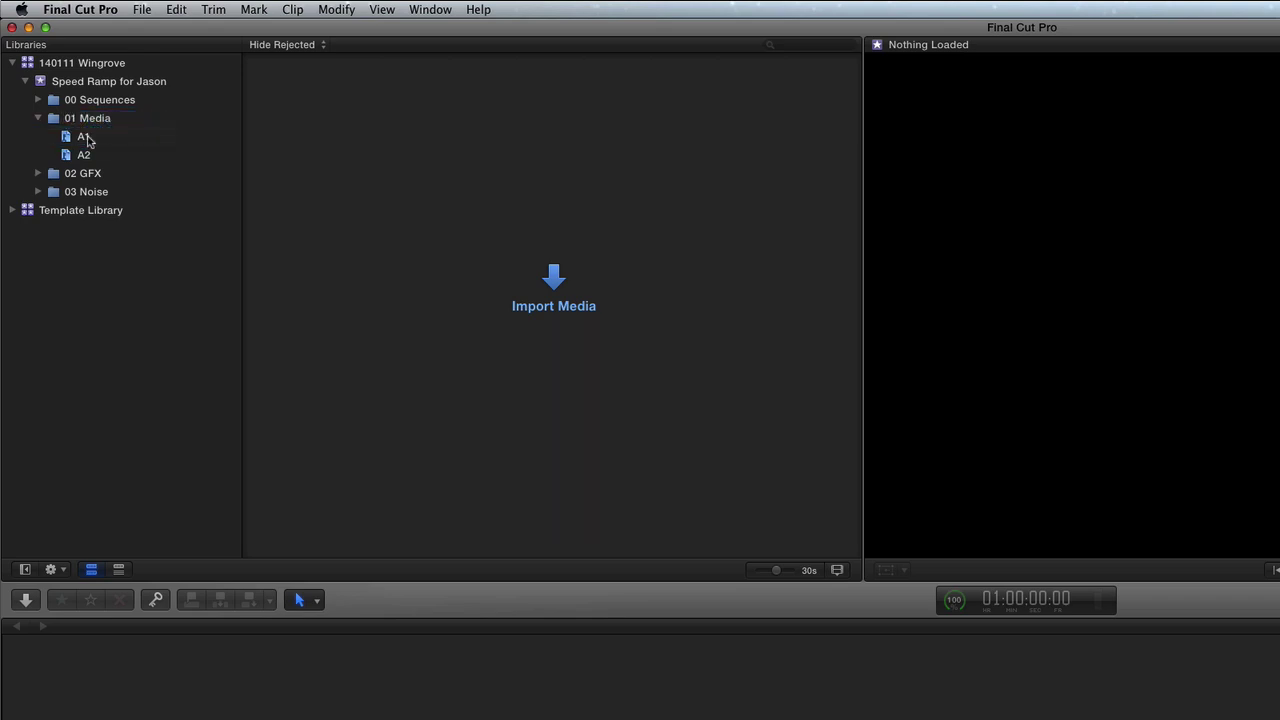
pyautogui.click(84, 138)
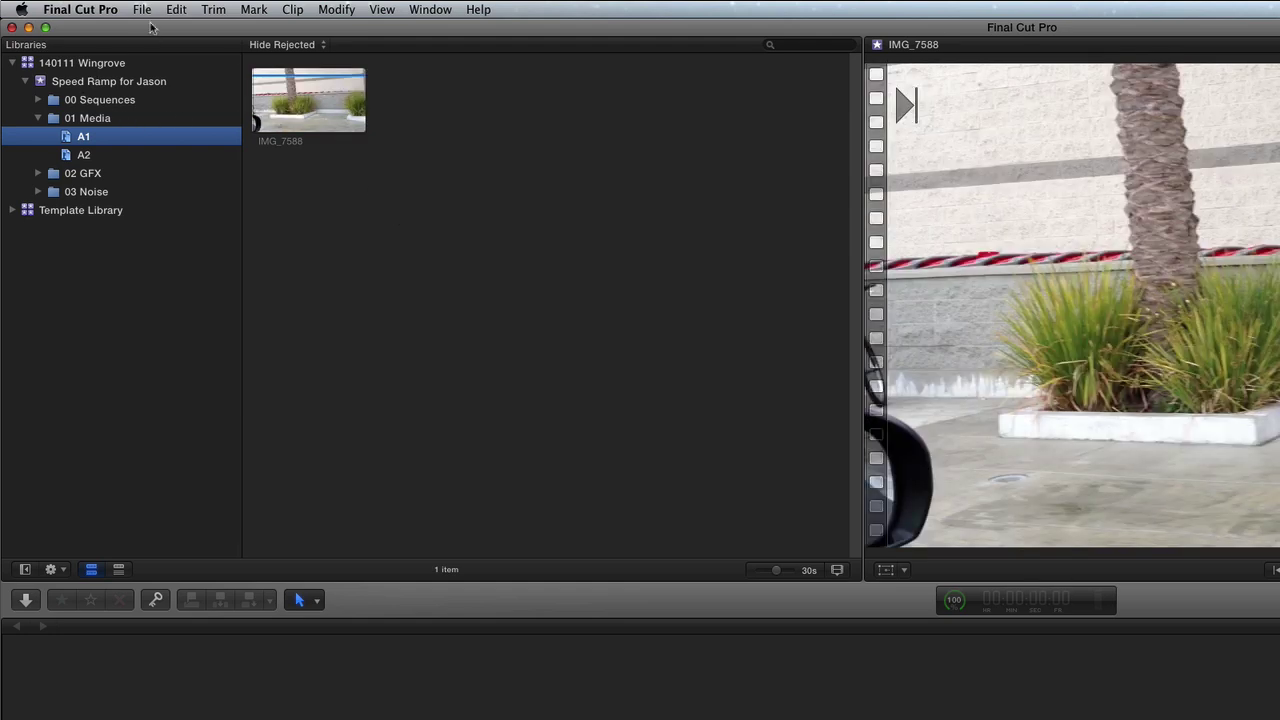
# Create a new project named Wingrove-SpeedRamp_V01.
pyautogui.press('super+n')
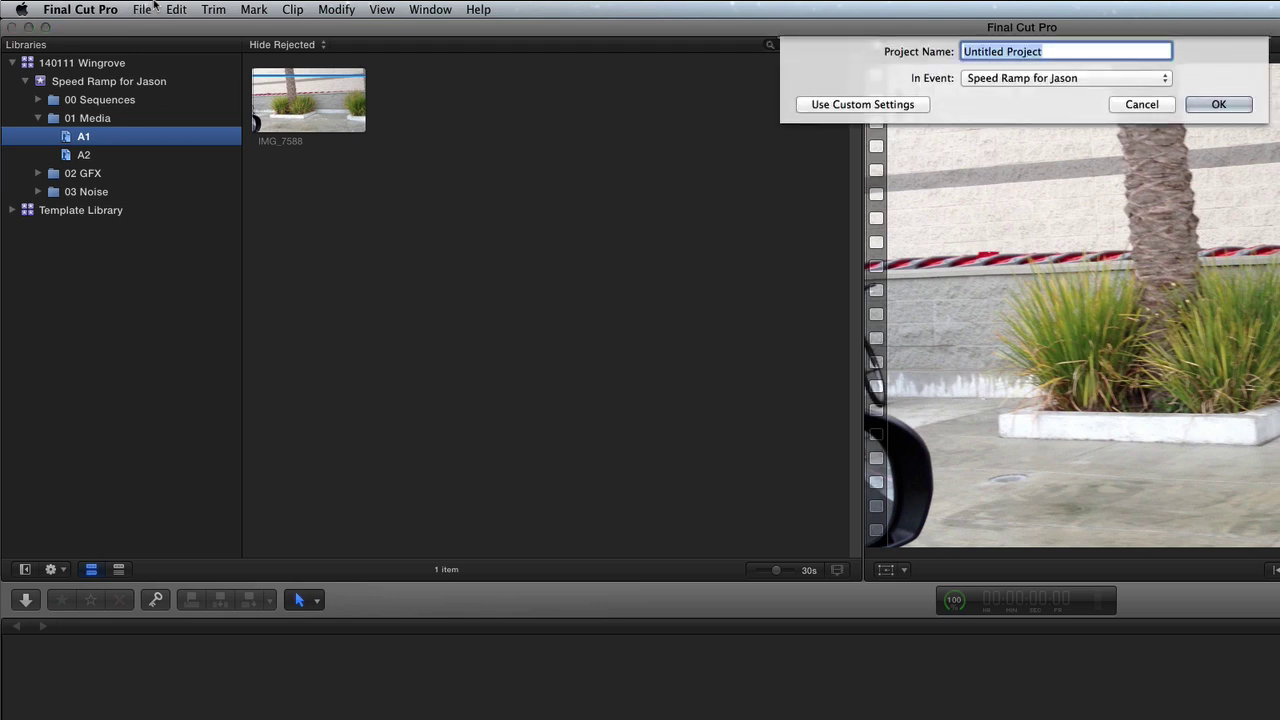
pyautogui.write('S')
pyautogui.press('BackSpace')
pyautogui.write('Wingrove-Speed')
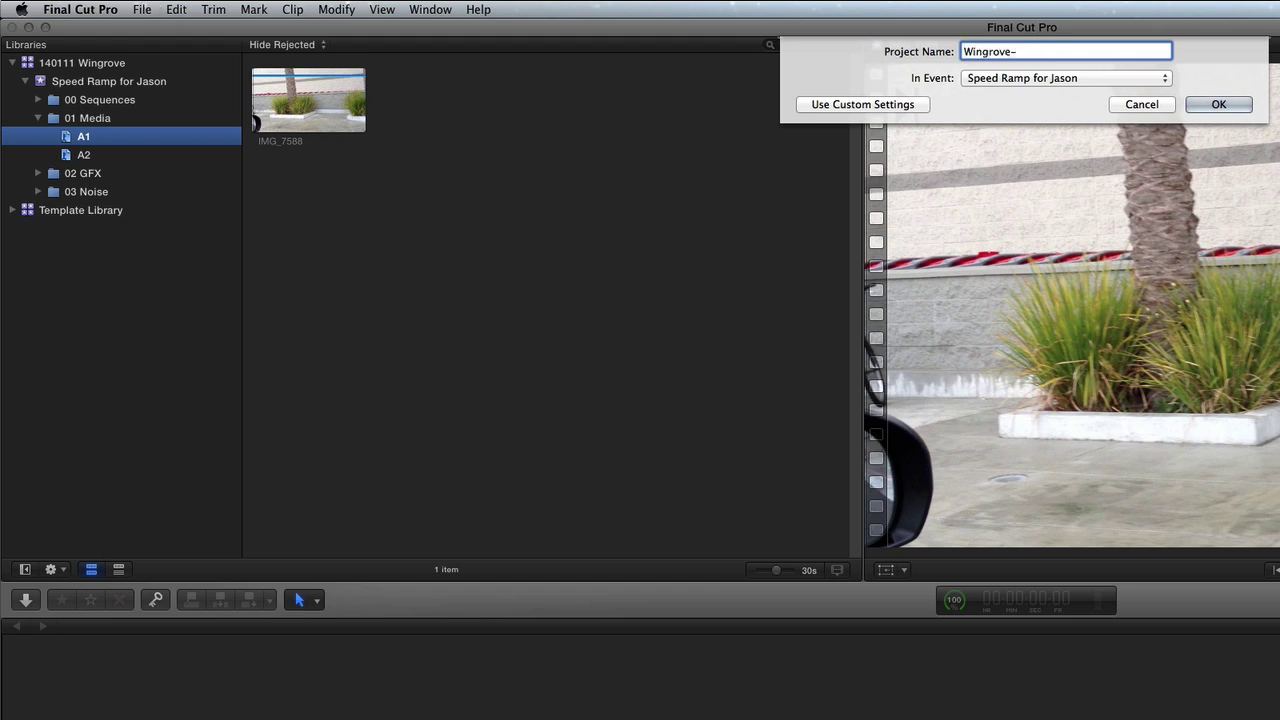
pyautogui.write('Ramp_V01')
pyautogui.press('Return')
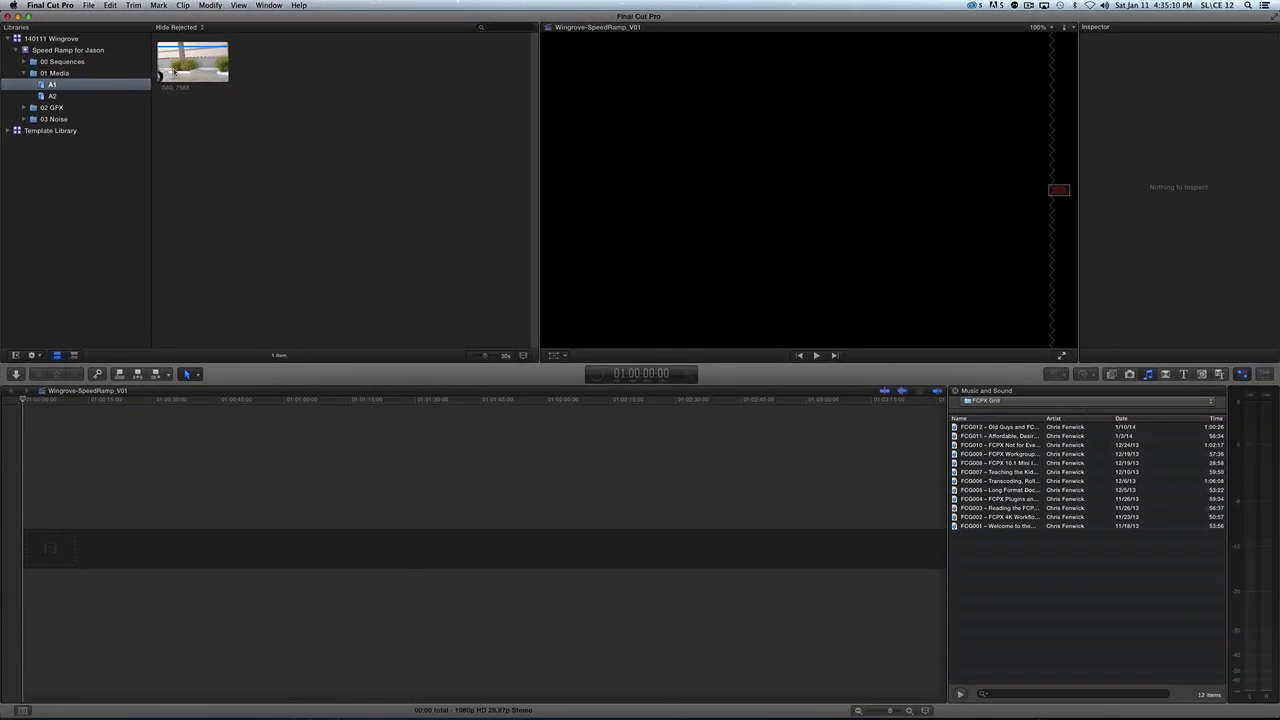
# Show the 00 Sequences zzALL collection containing the new project.
pyautogui.click(173, 70)
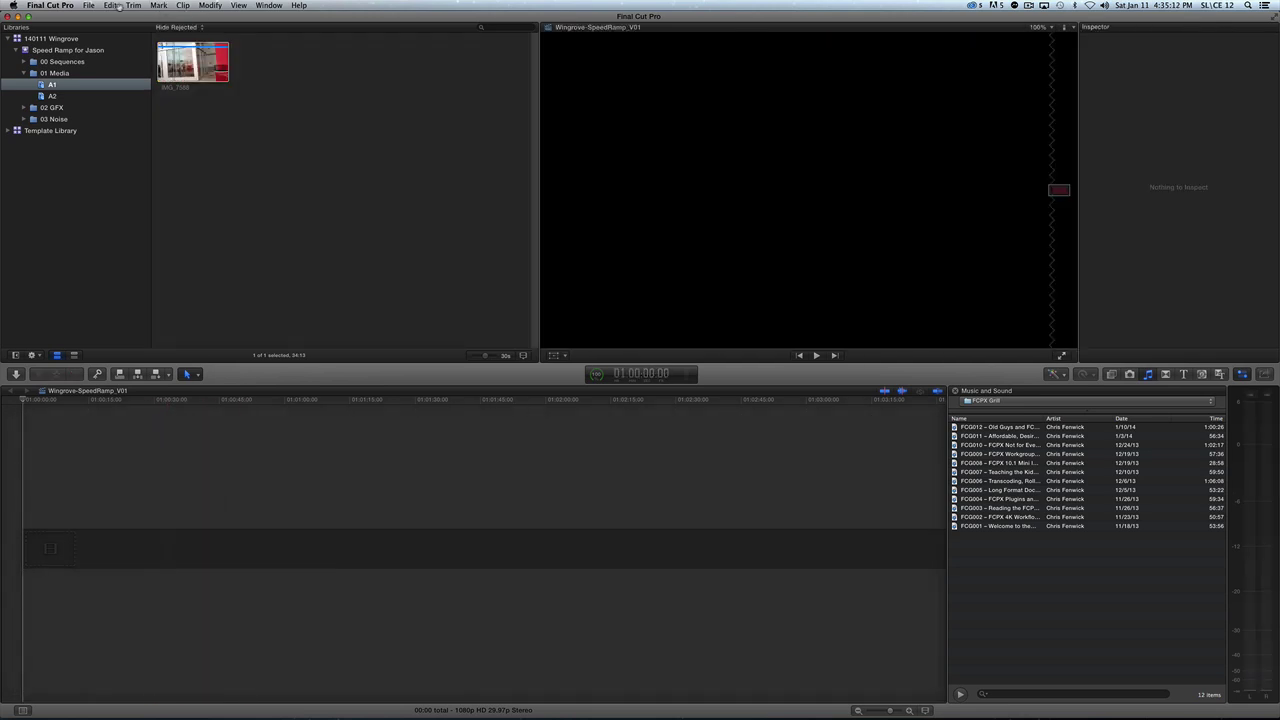
pyautogui.click(25, 62)
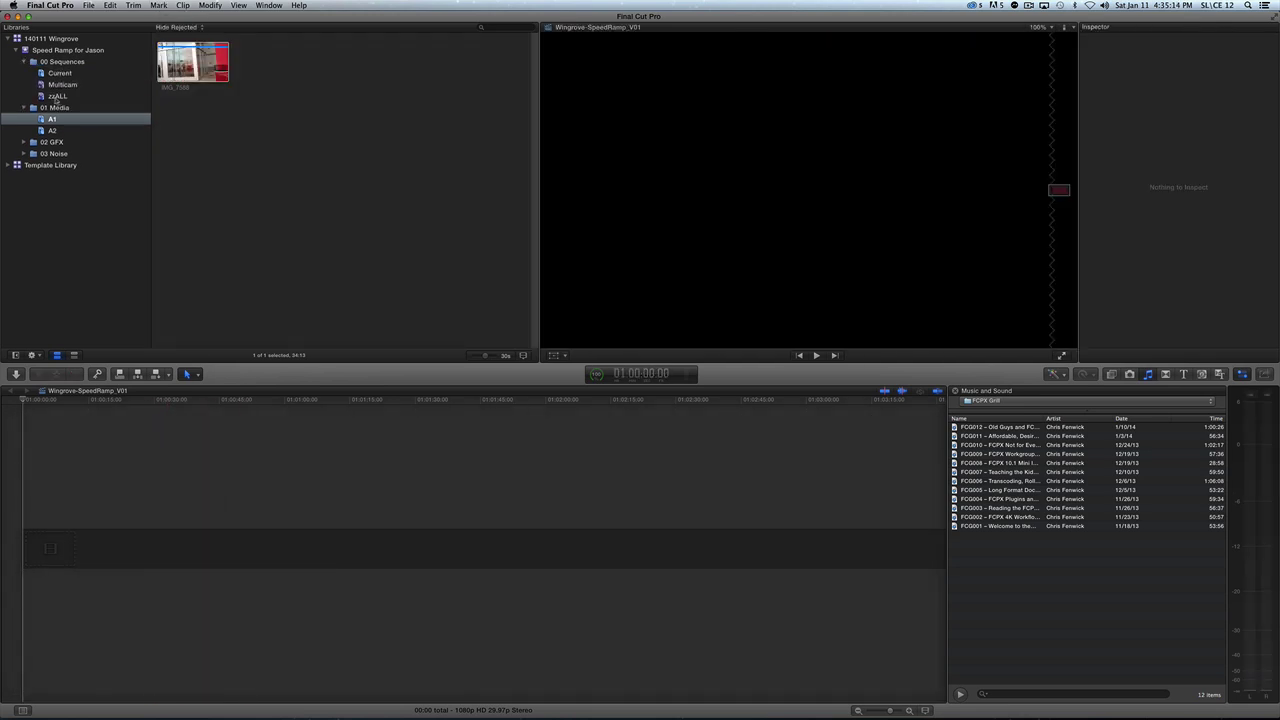
pyautogui.click(55, 96)
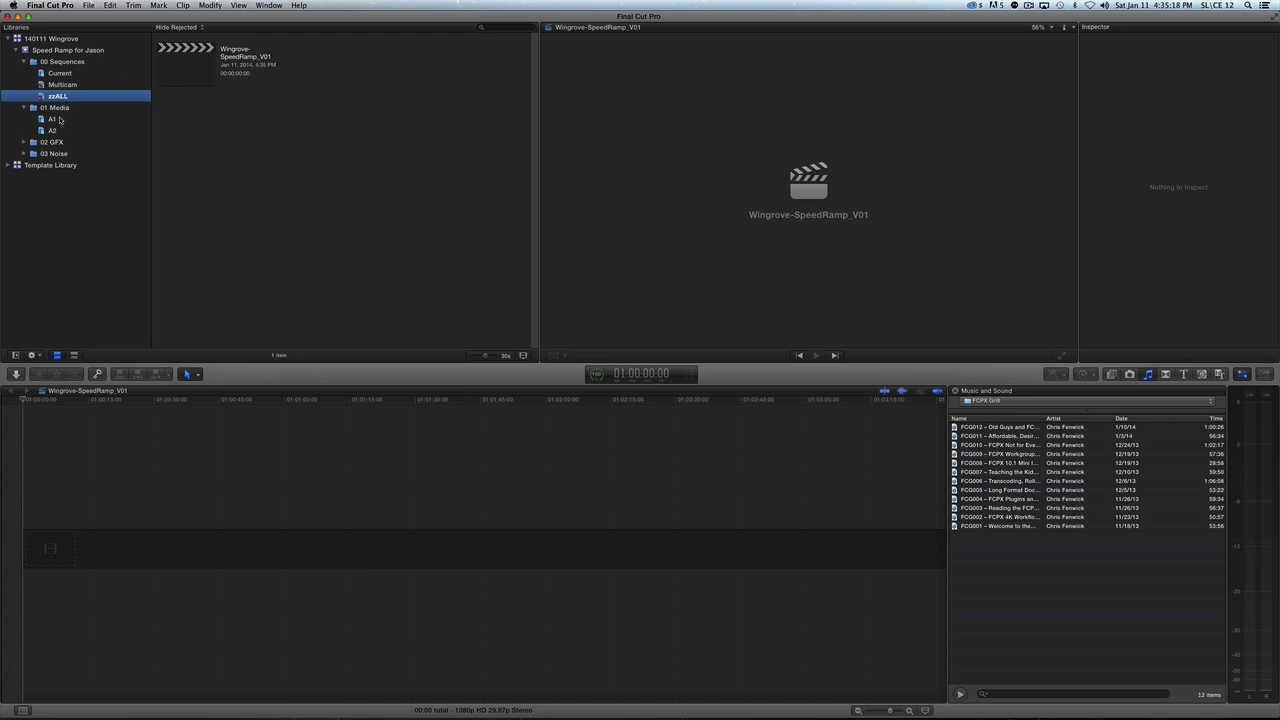
# Append IMG_7588 from A1 to the timeline and zoom to fit it.
pyautogui.click(53, 119)
pyautogui.click(218, 68)
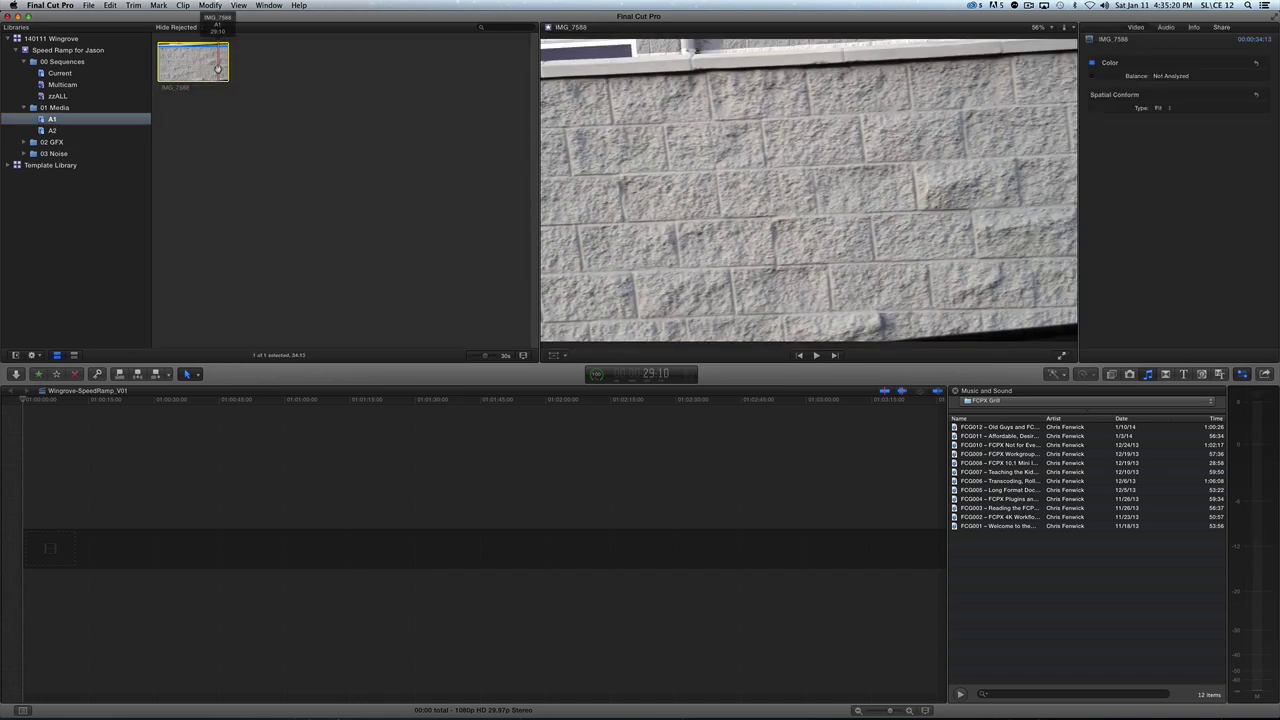
pyautogui.press('e')
pyautogui.click(140, 506)
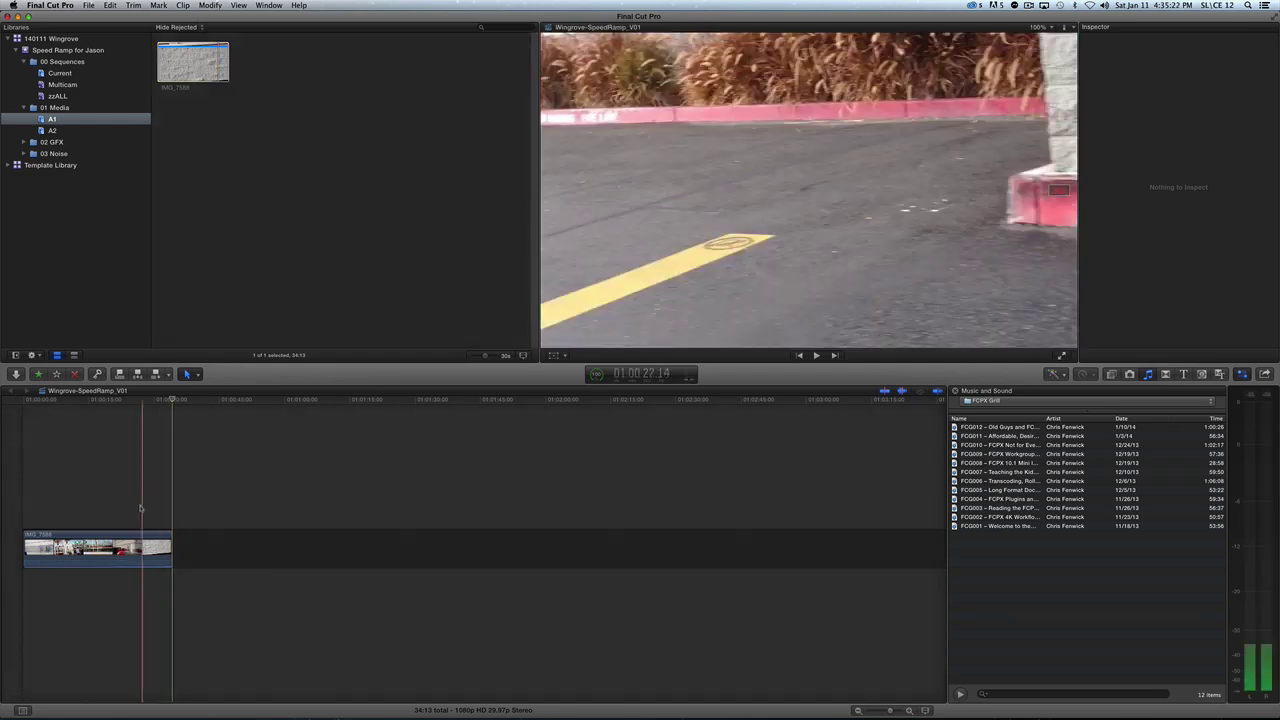
pyautogui.hotkey('shift', 'z')
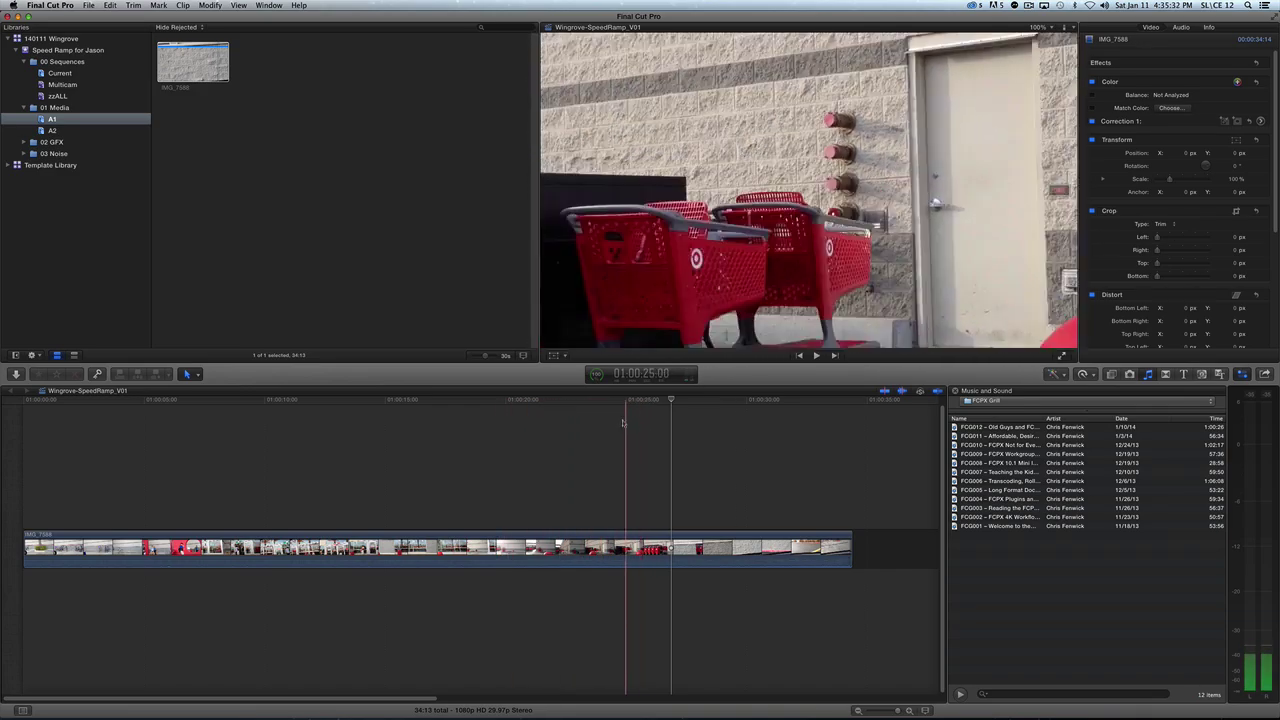
pyautogui.press('s')
pyautogui.press('s')
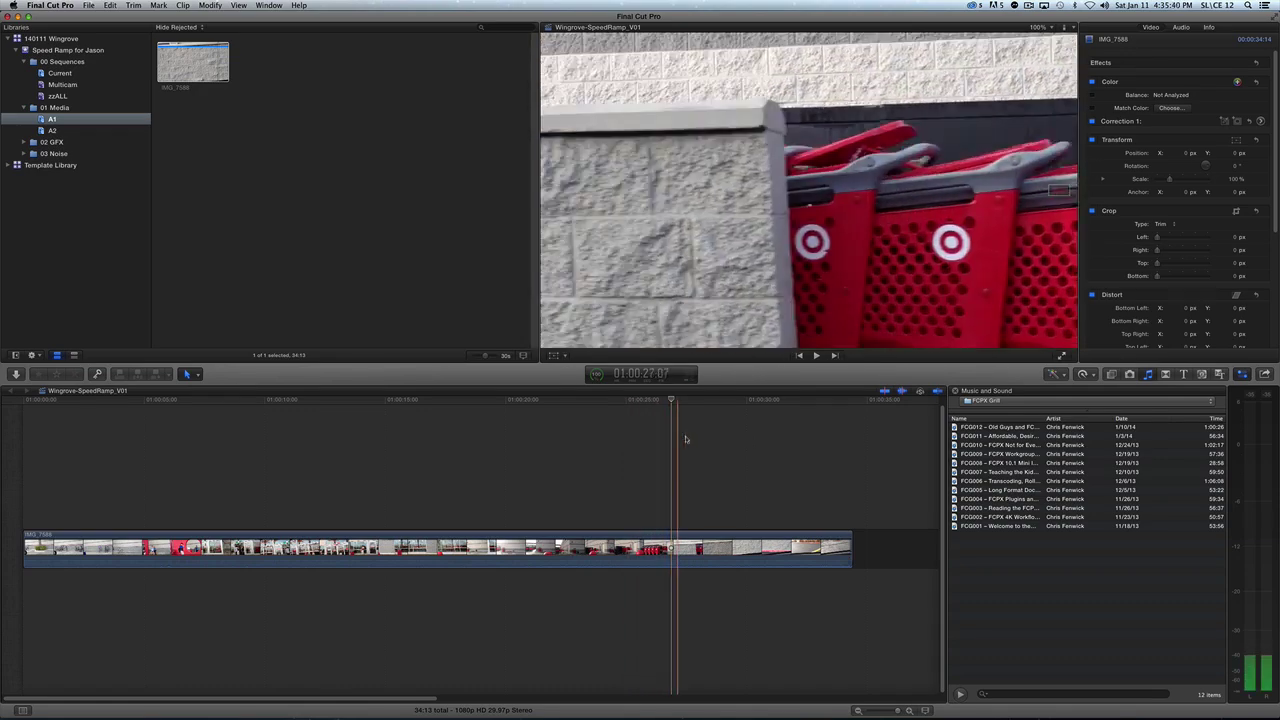
# Trim the clip's start and end at the playhead to 06:10 and play it back.
pyautogui.click(565, 446)
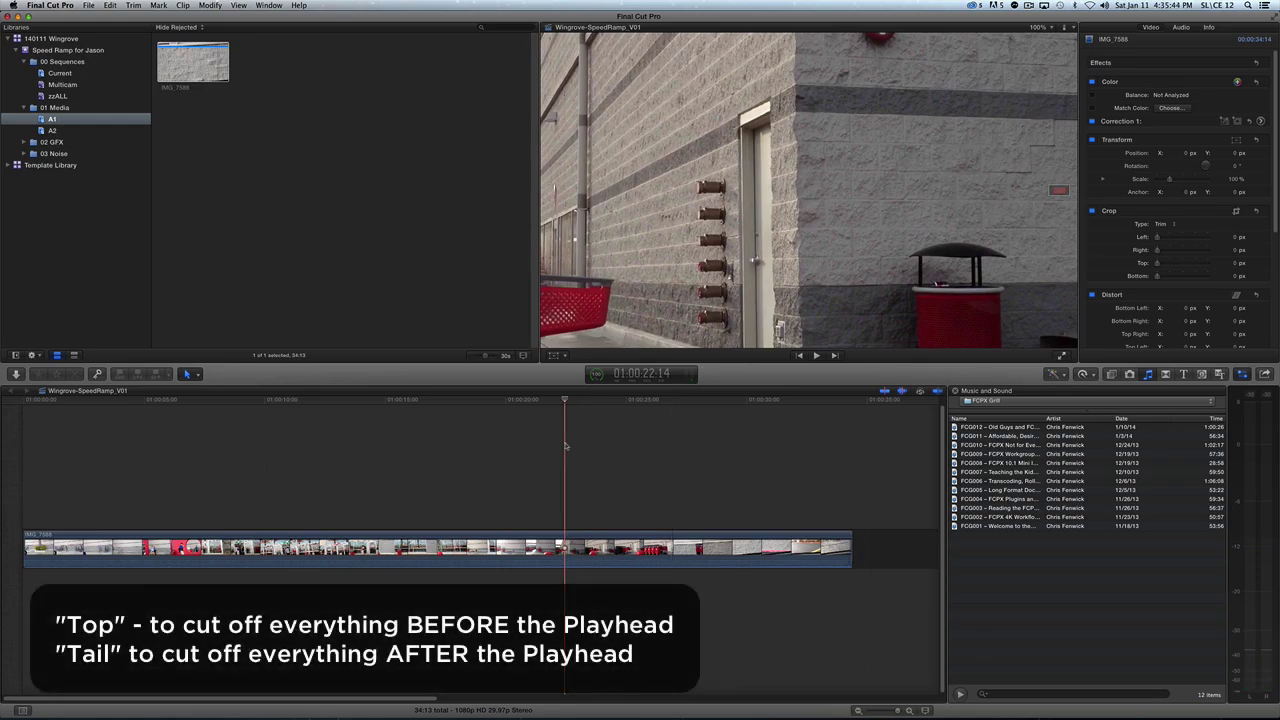
pyautogui.hotkey('alt', '[')
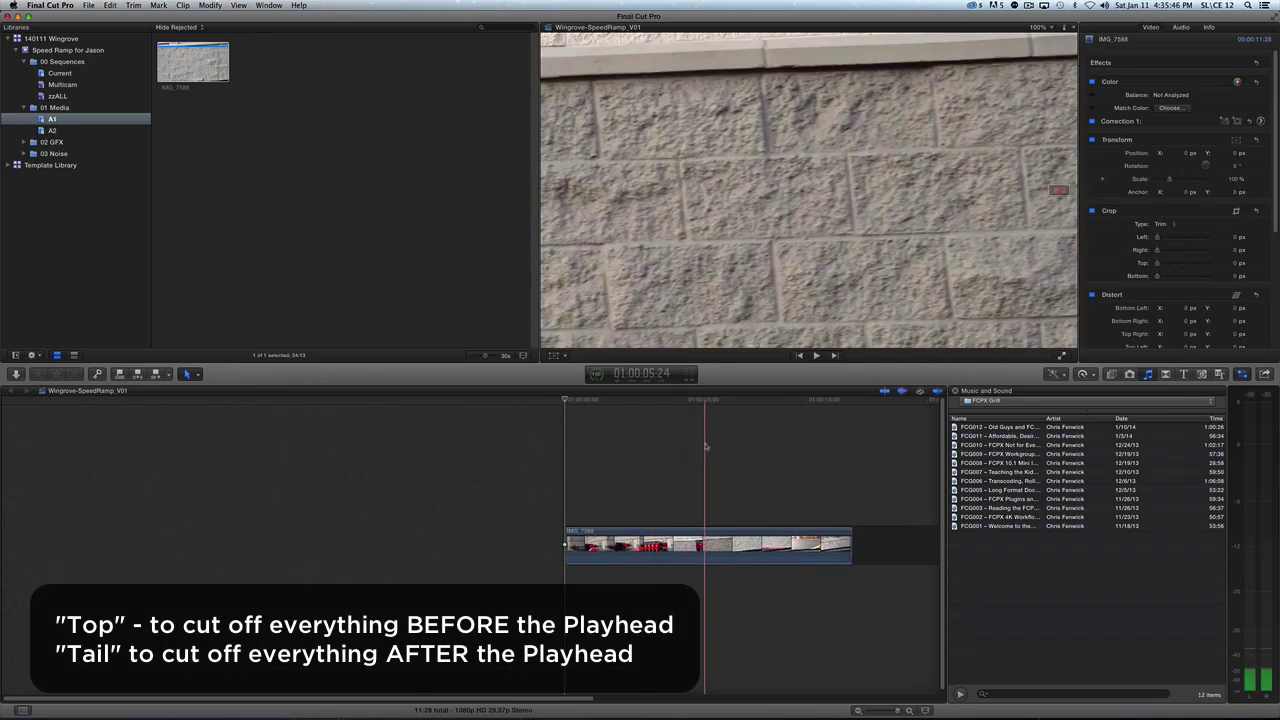
pyautogui.click(718, 450)
pyautogui.hotkey('alt', ']')
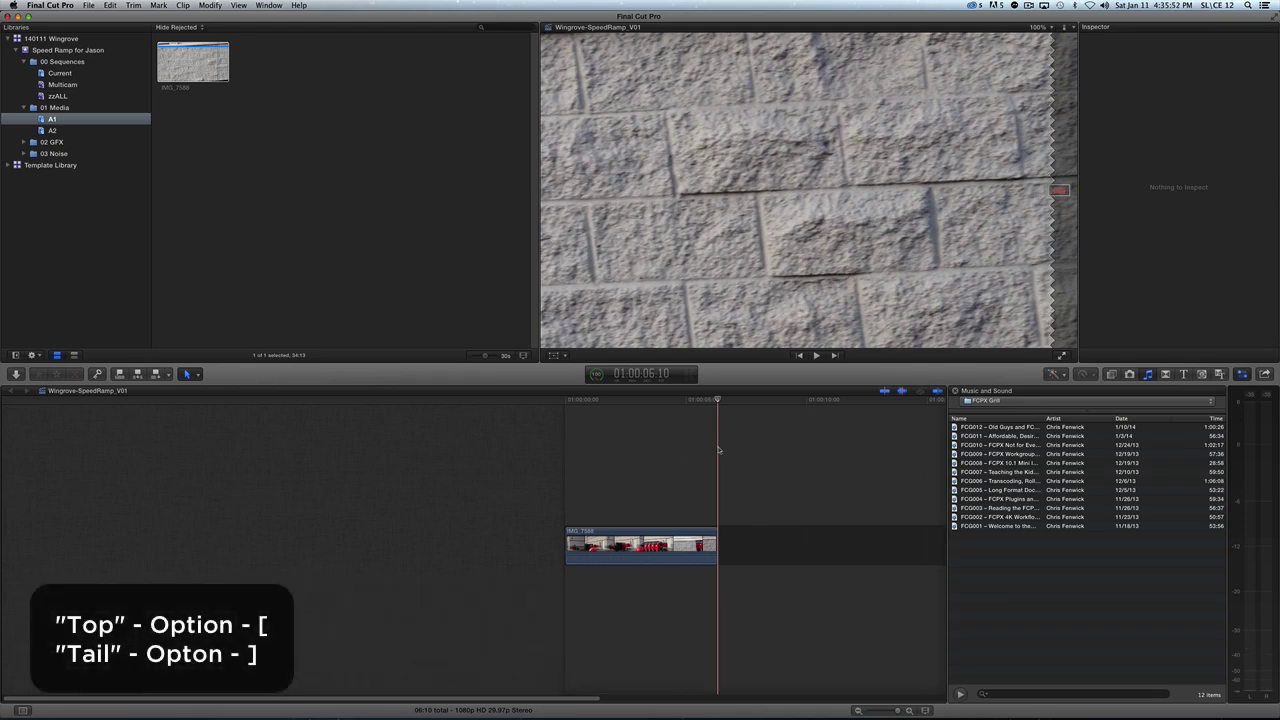
pyautogui.press('space')
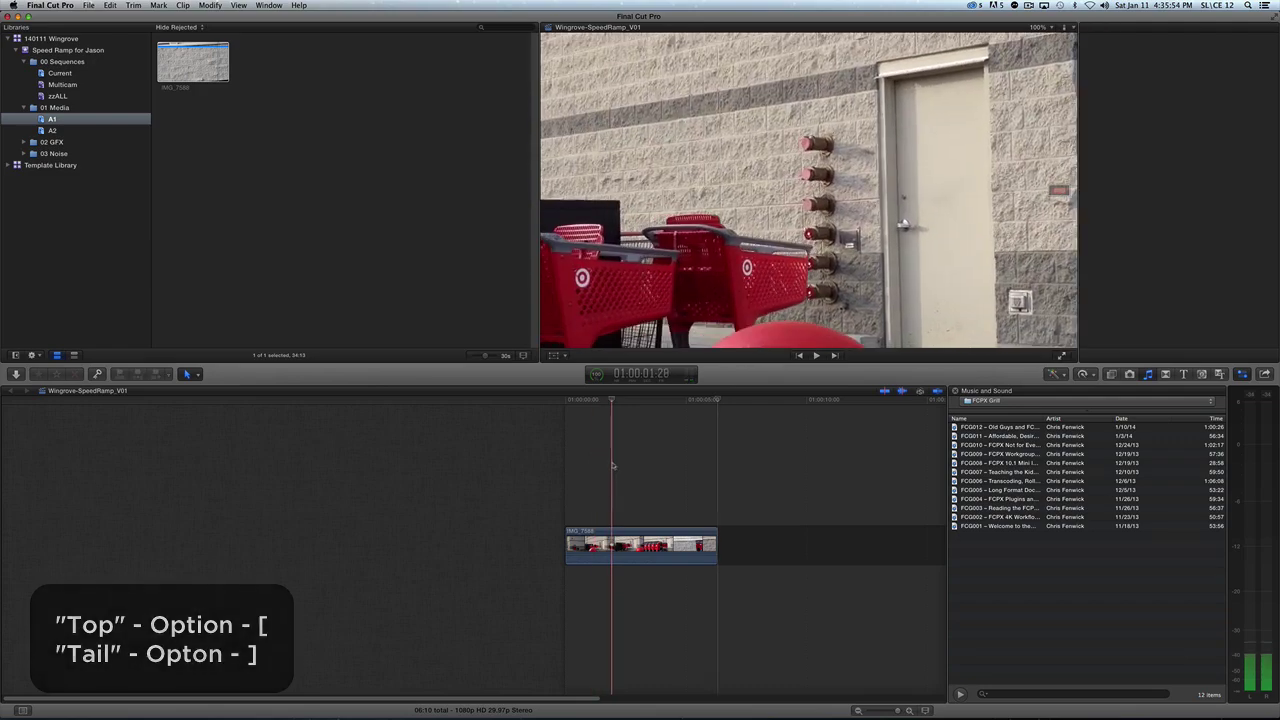
# Zoom in and play through the clip to review the carts close-up.
pyautogui.press('super+equal')
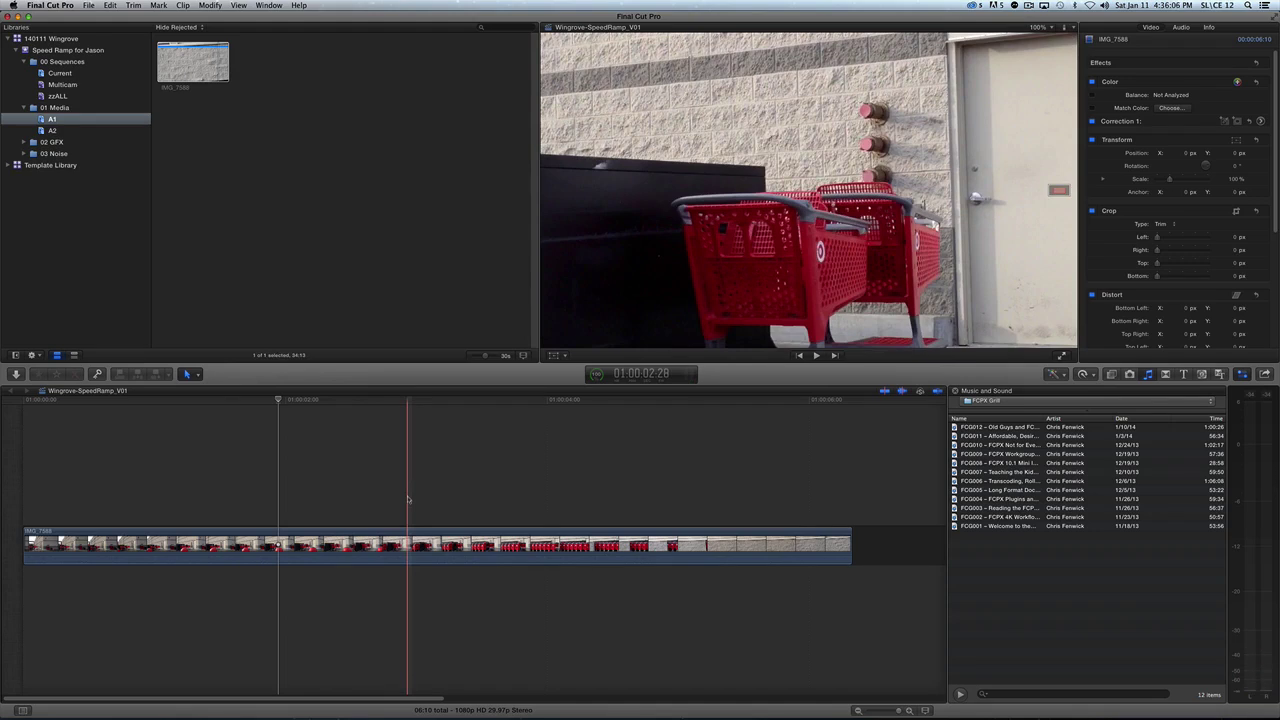
pyautogui.press('space')
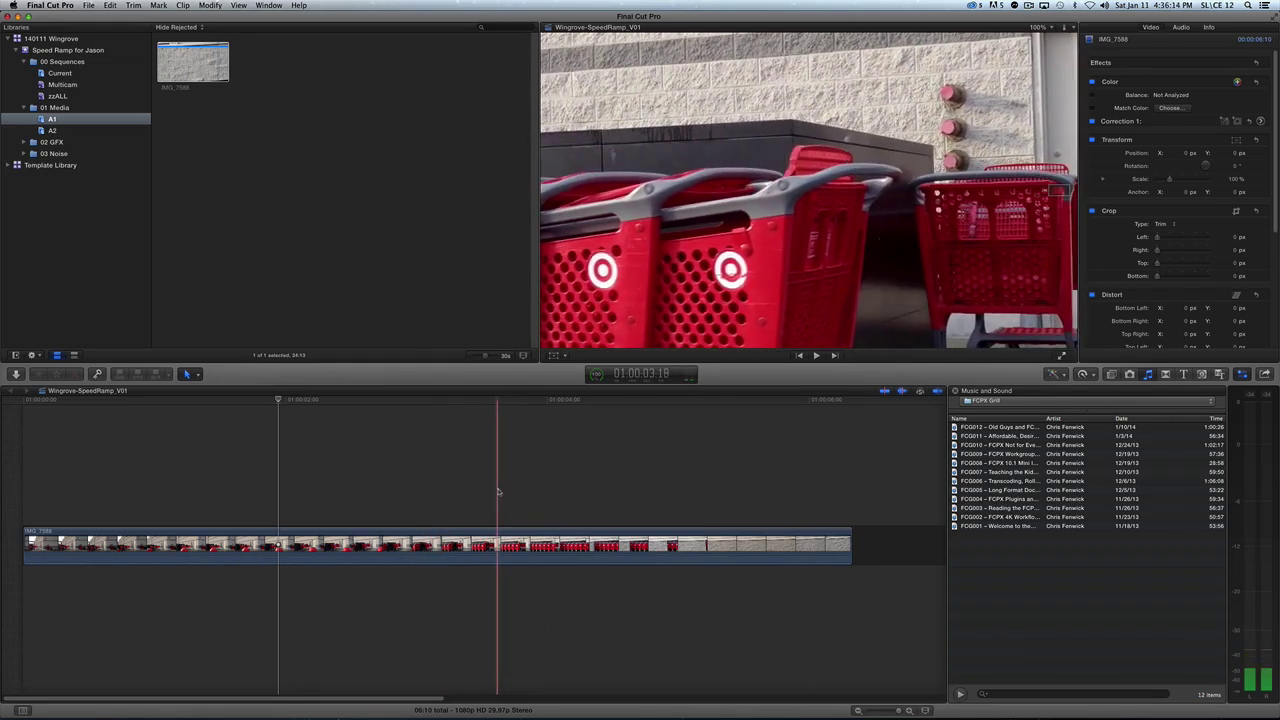
pyautogui.click(498, 491)
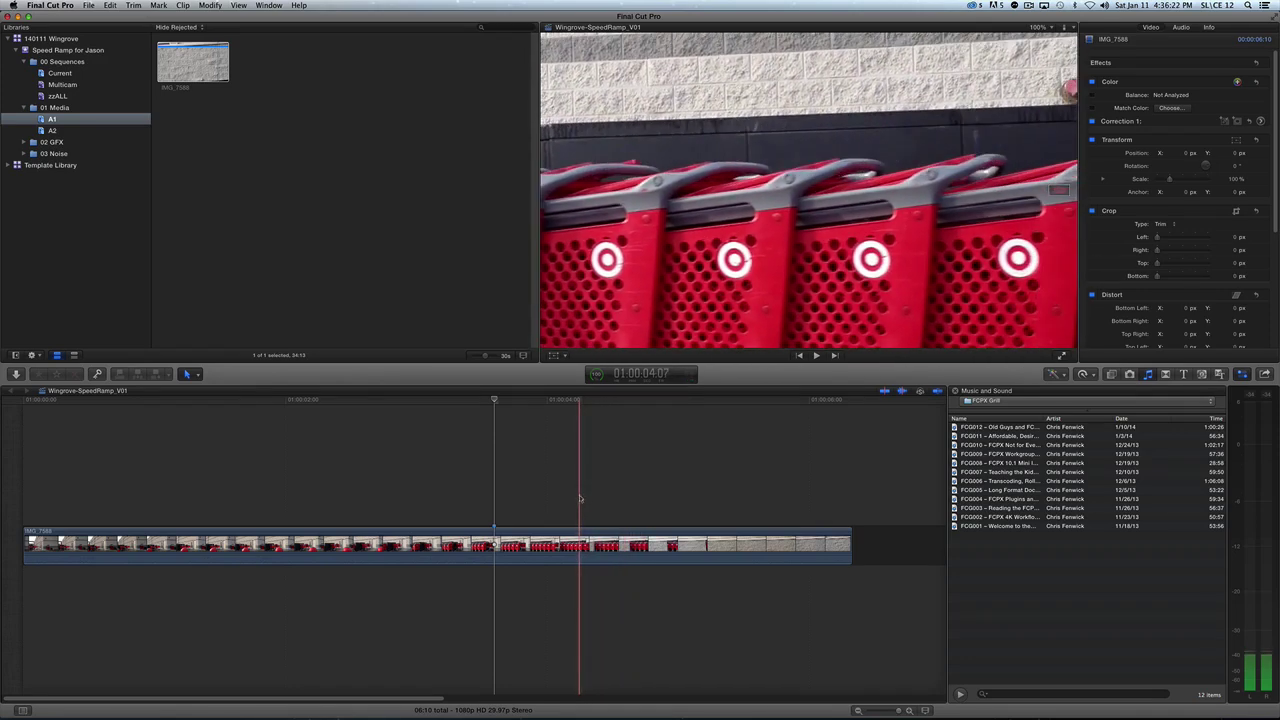
pyautogui.click(577, 498)
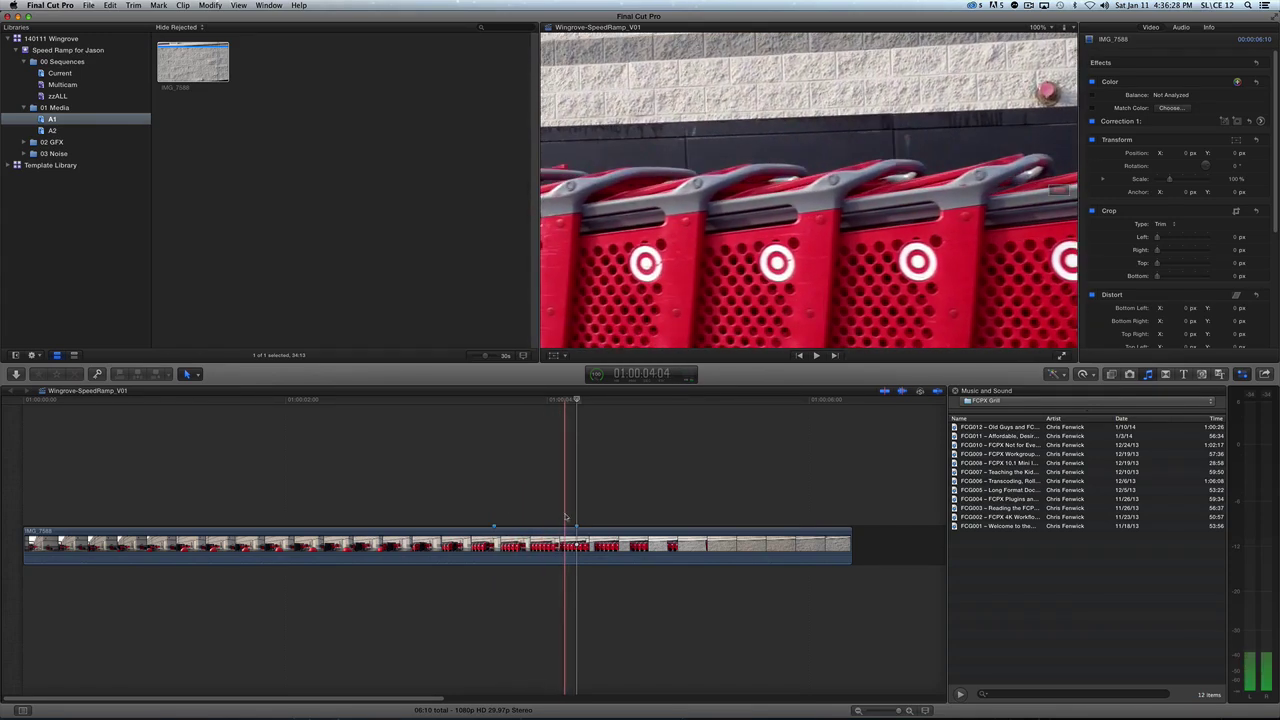
pyautogui.press('space')
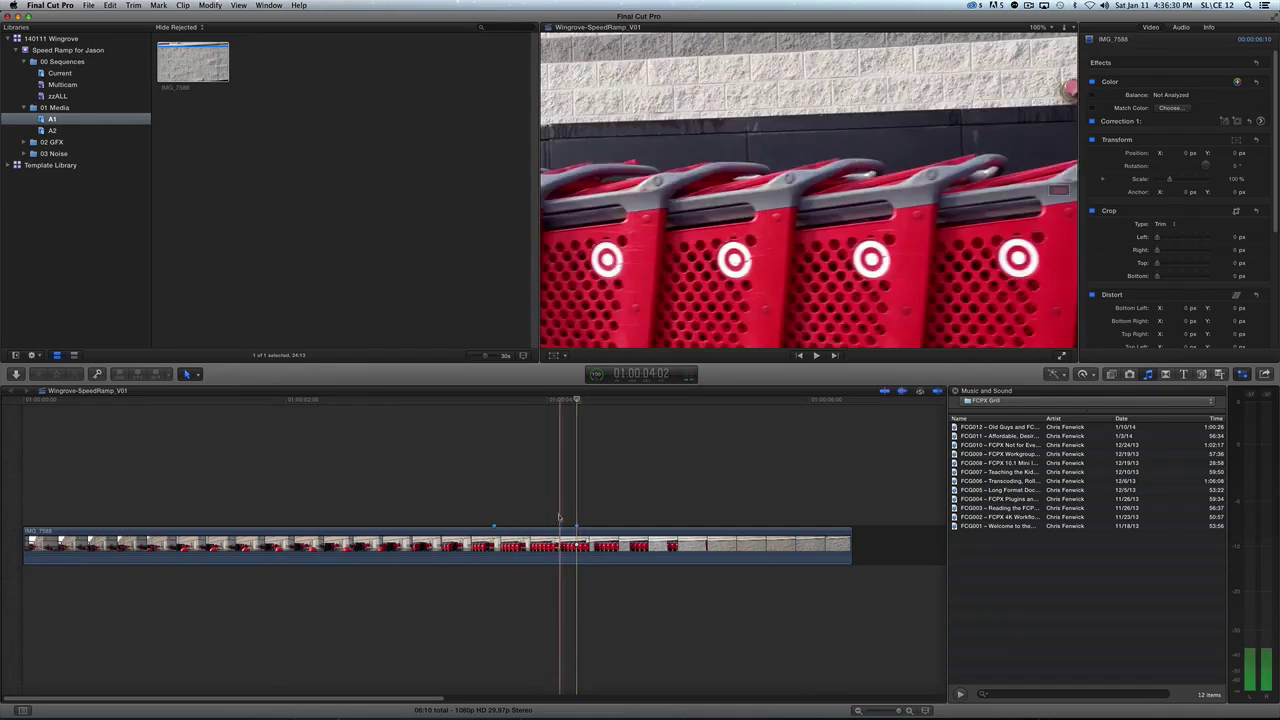
# Delete the extra marker at 04:07, leaving the playhead at 03:24.
pyautogui.click(565, 518)
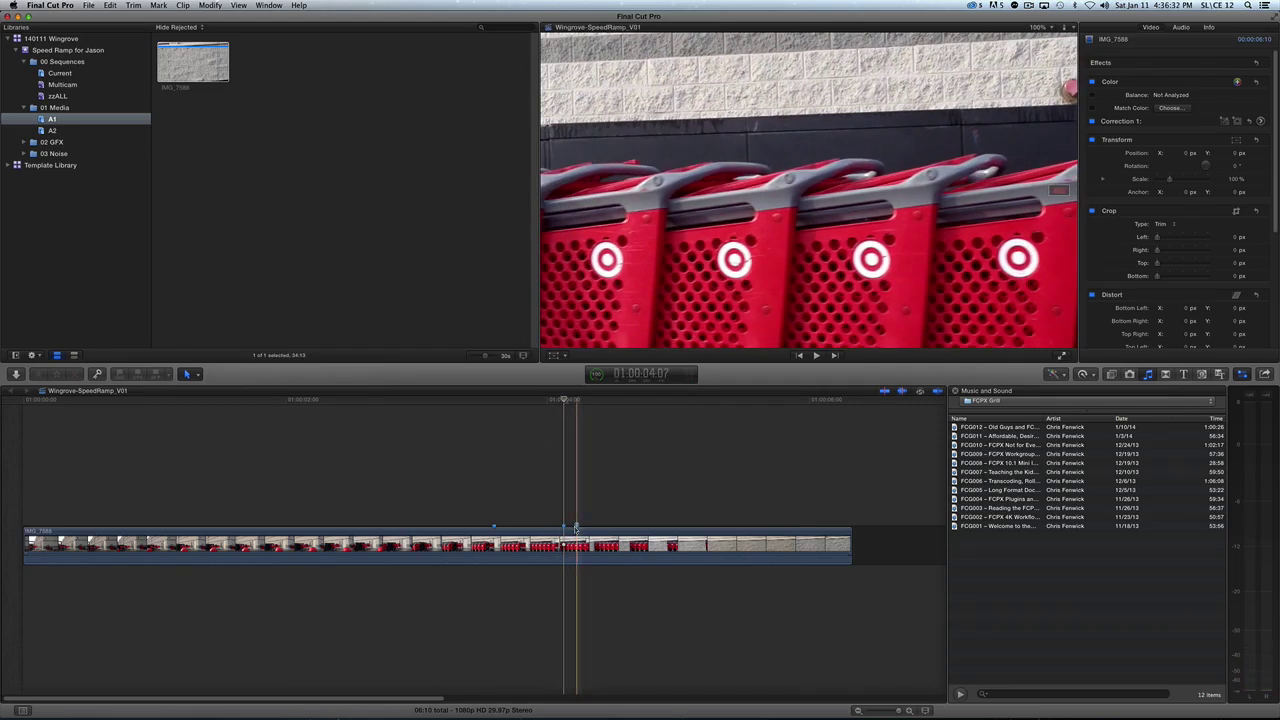
pyautogui.doubleClick(576, 527)
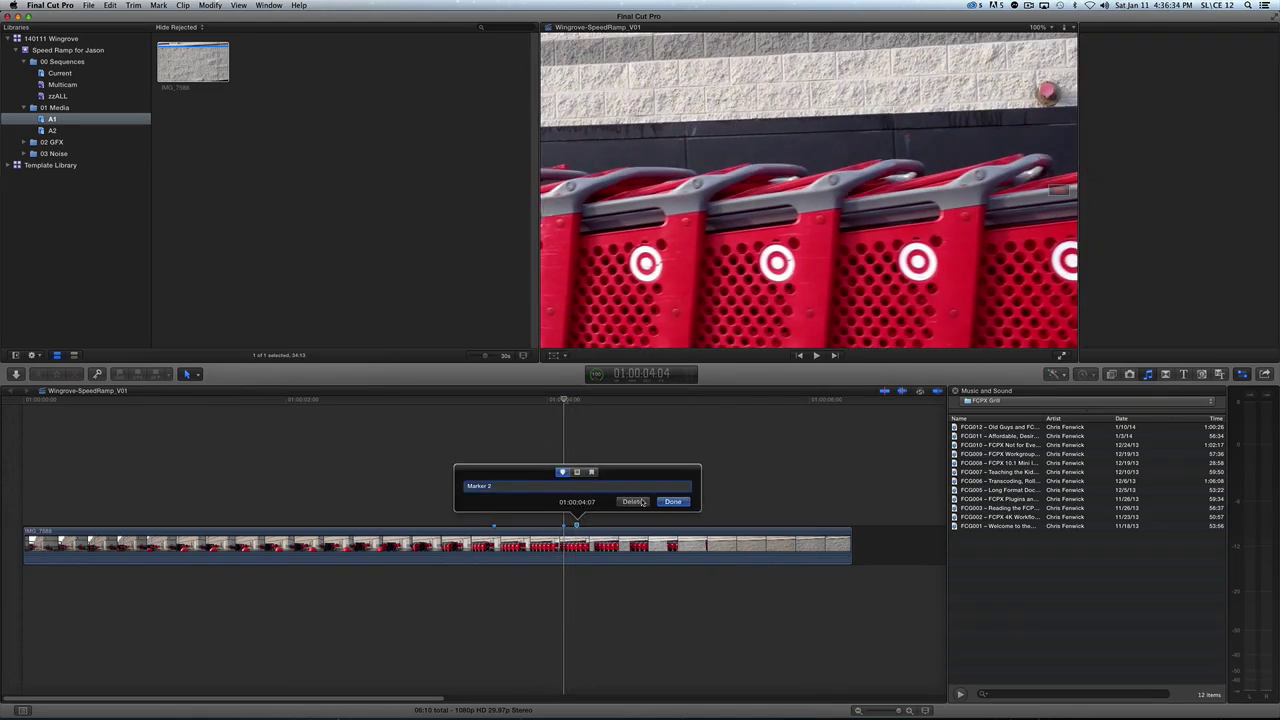
pyautogui.click(672, 503)
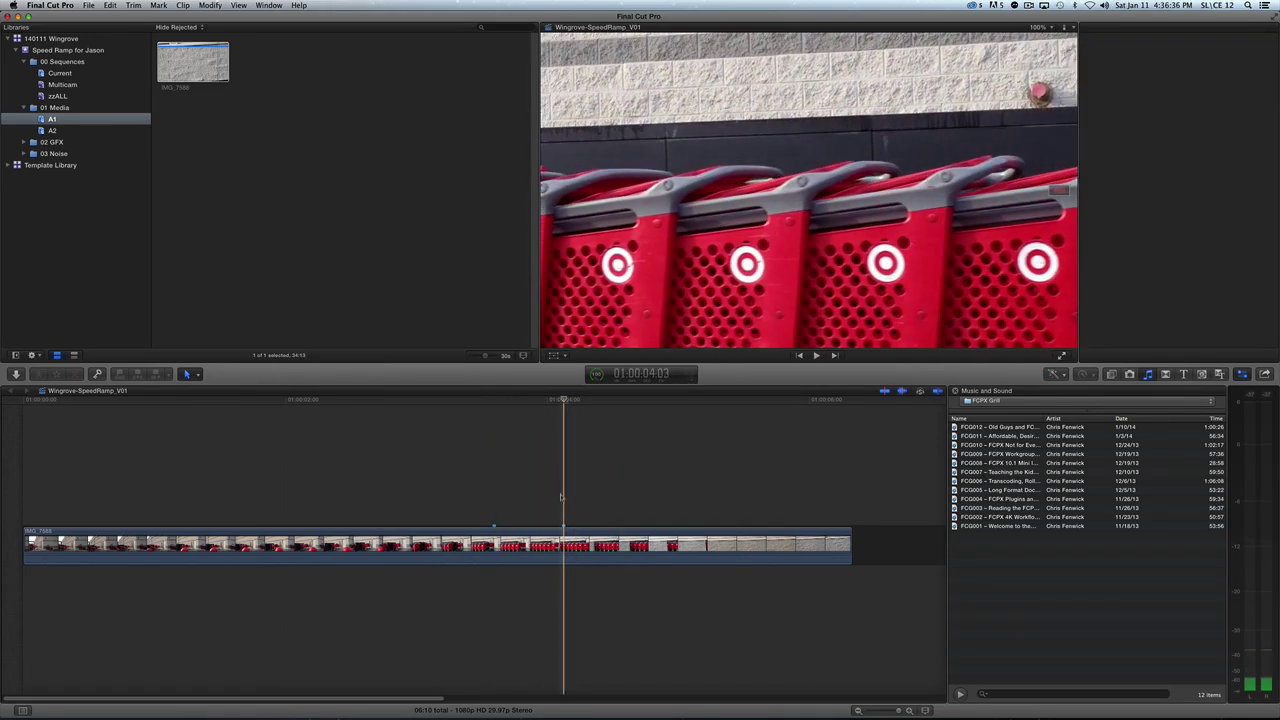
pyautogui.click(523, 500)
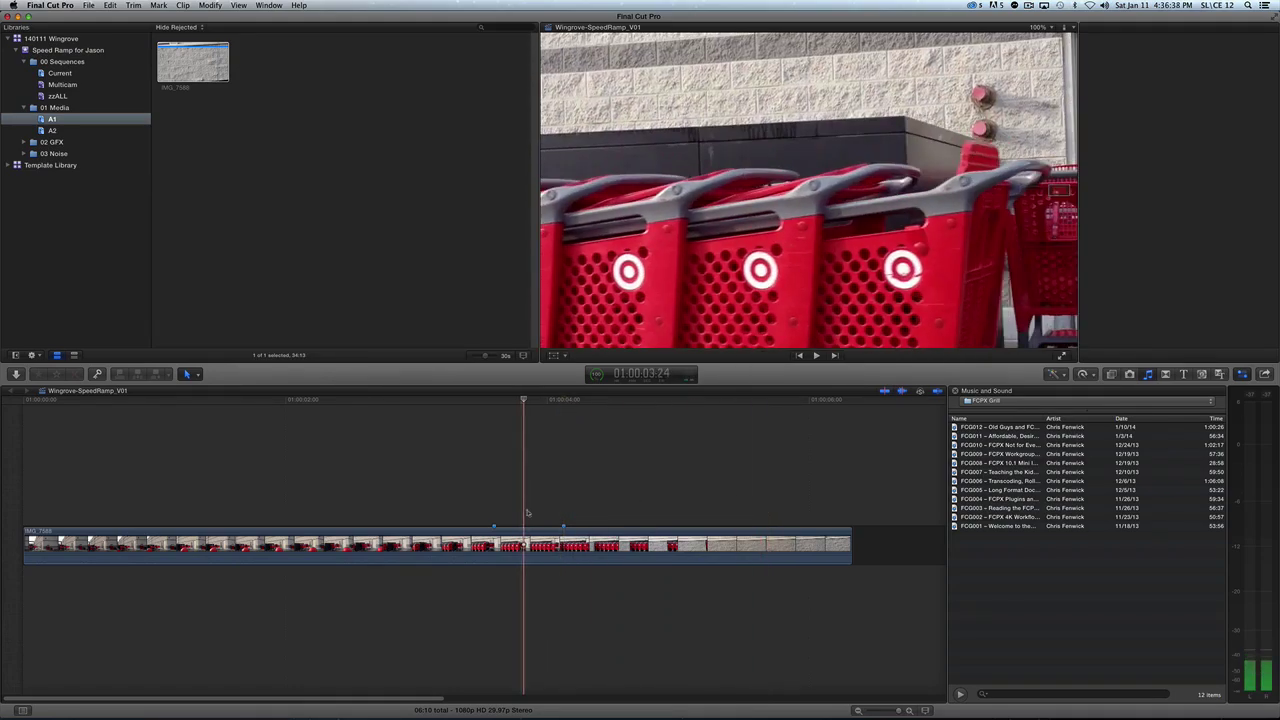
# Show the clip's retime editor and blade its speed at the first marker.
pyautogui.press('cmd+4')
pyautogui.click(525, 540)
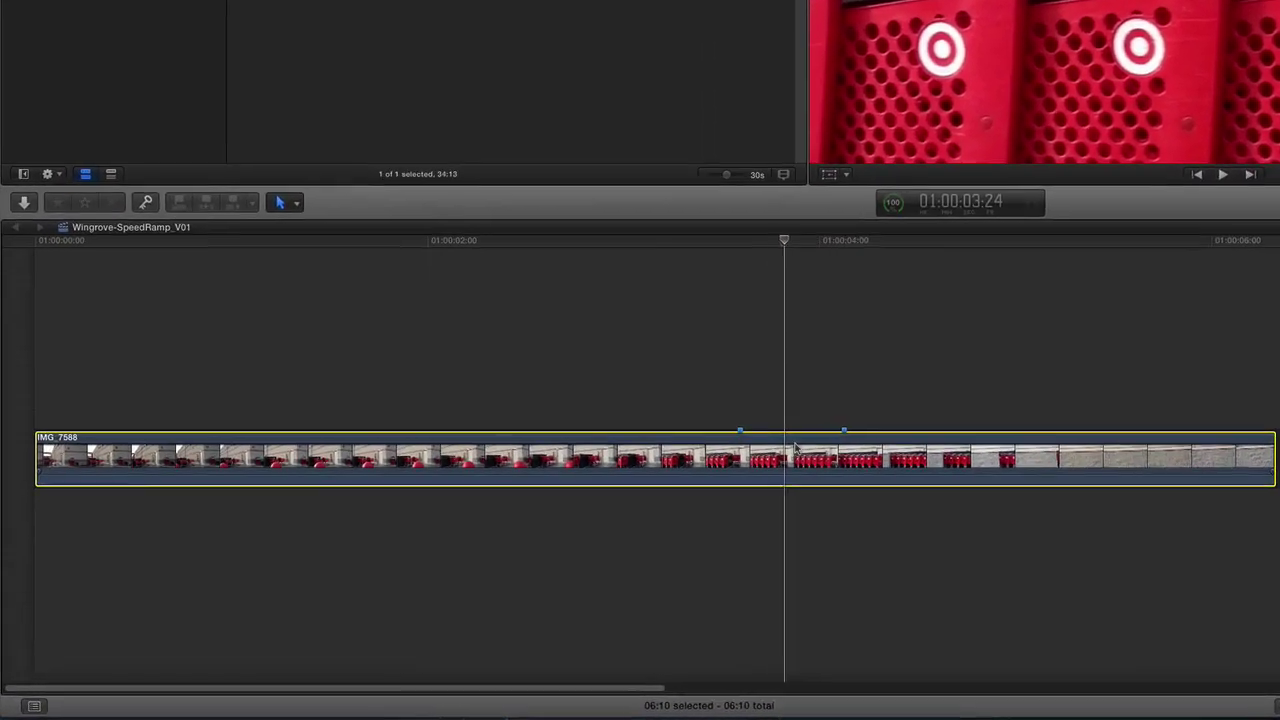
pyautogui.press('super+r')
pyautogui.press('super+r')
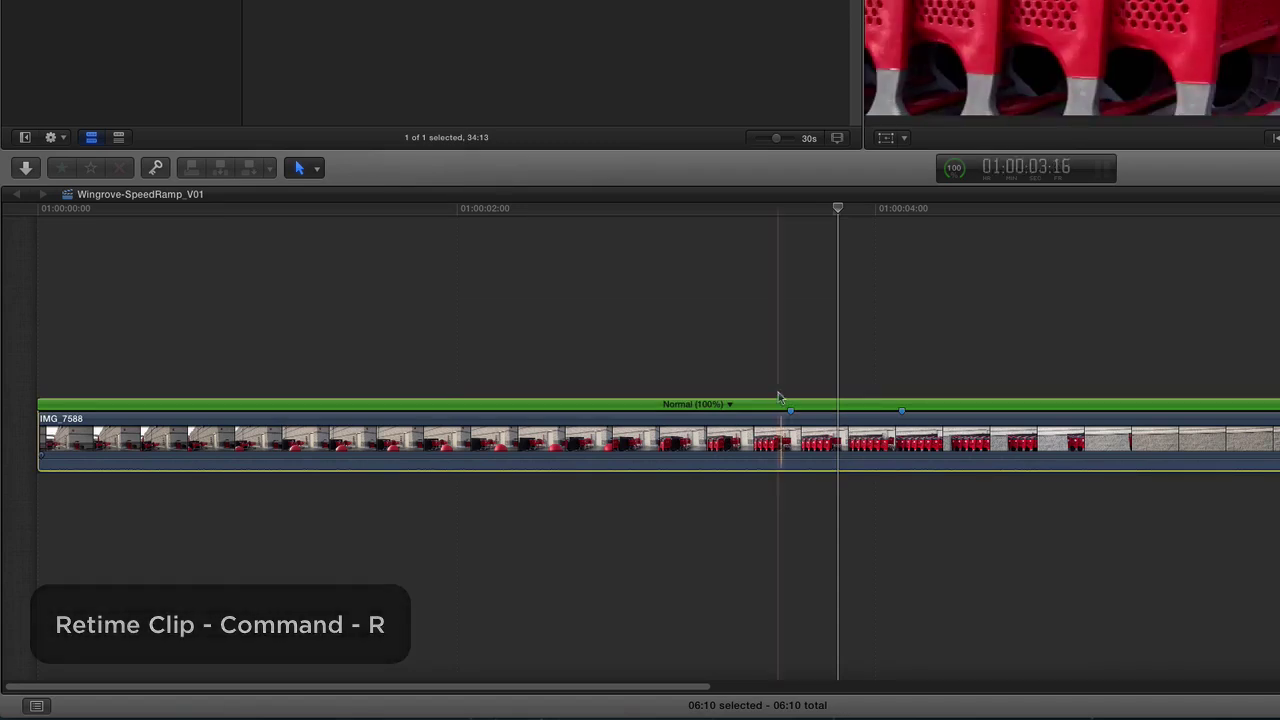
pyautogui.click(792, 350)
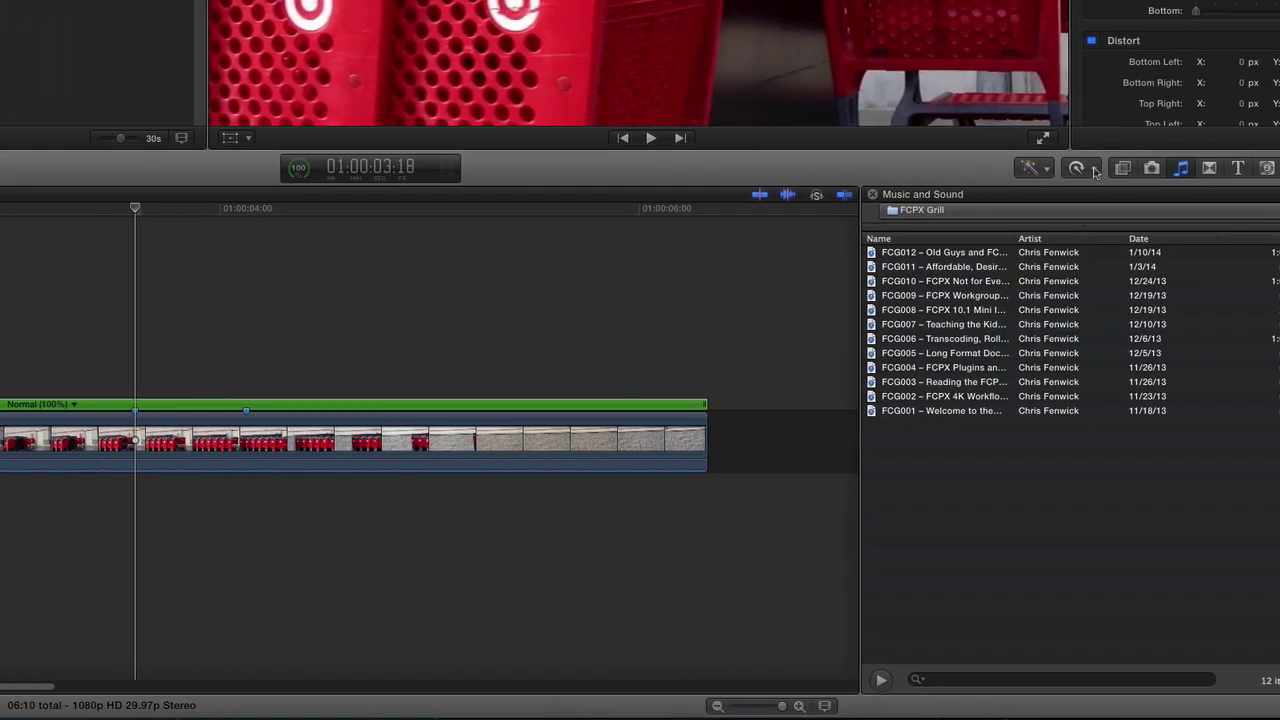
pyautogui.click(1095, 170)
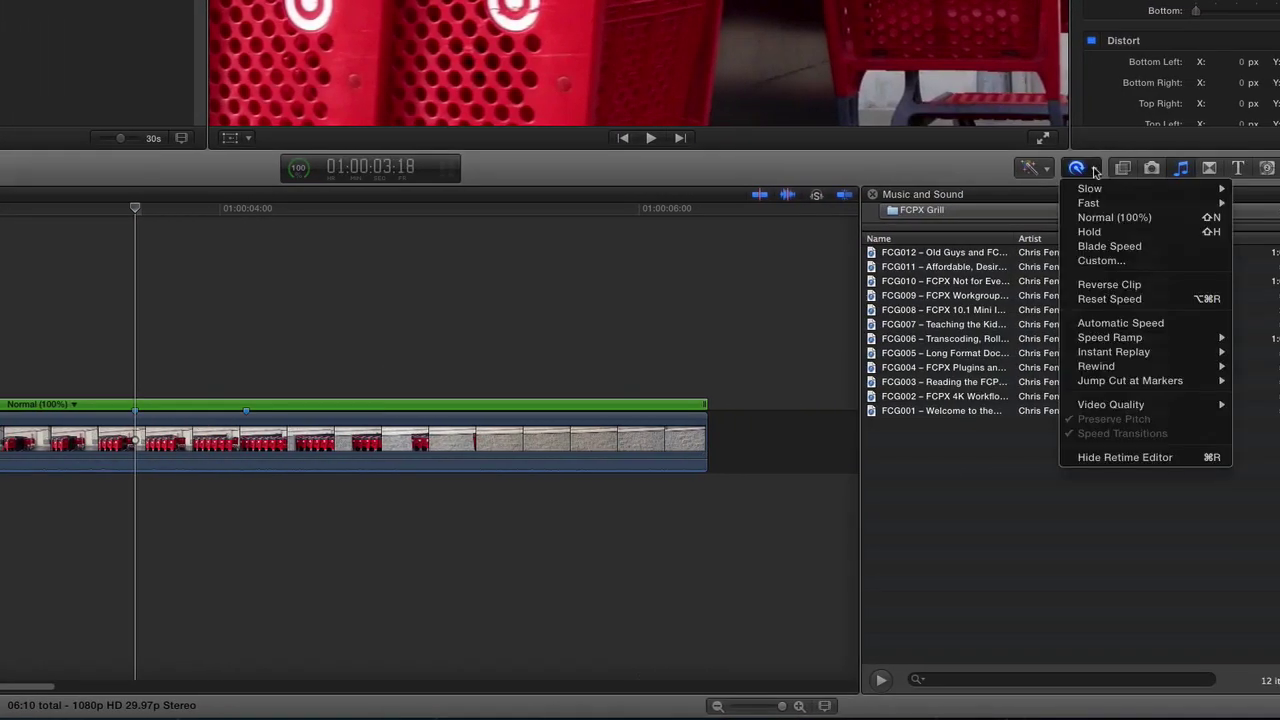
pyautogui.click(1109, 246)
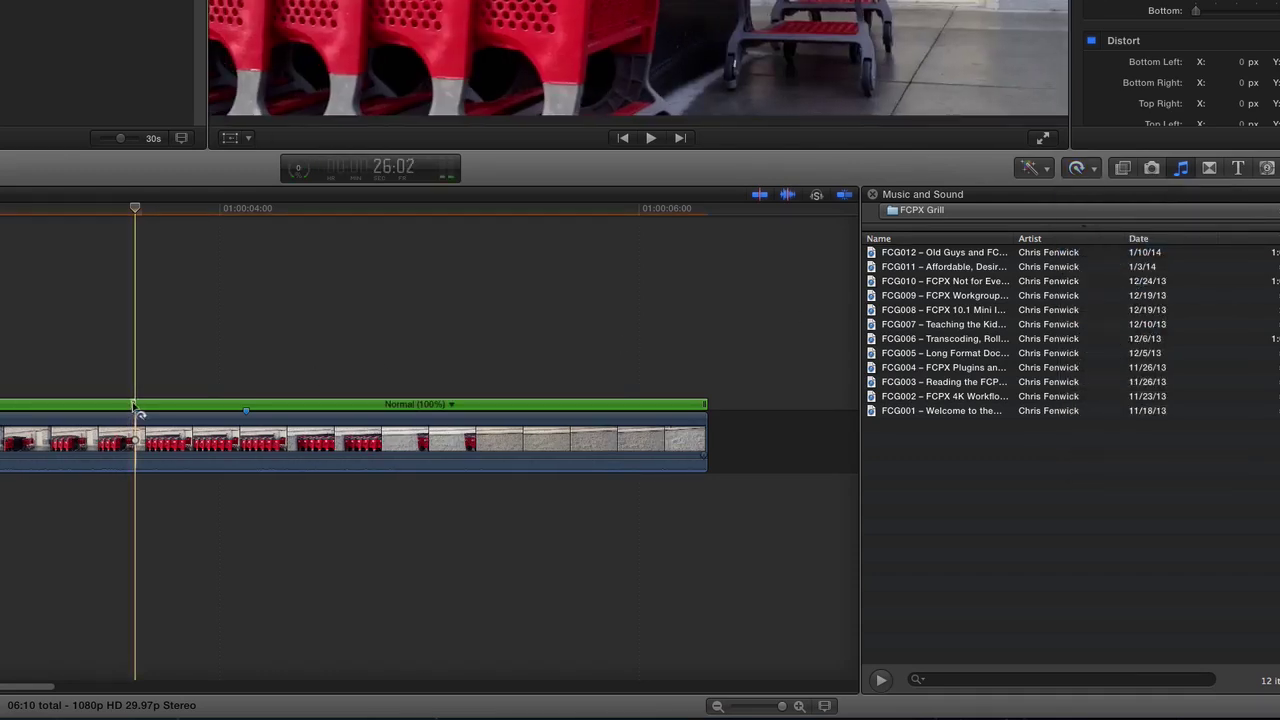
# Blade the speed again at the second marker, making three Normal (100%) sections.
pyautogui.click(172, 234)
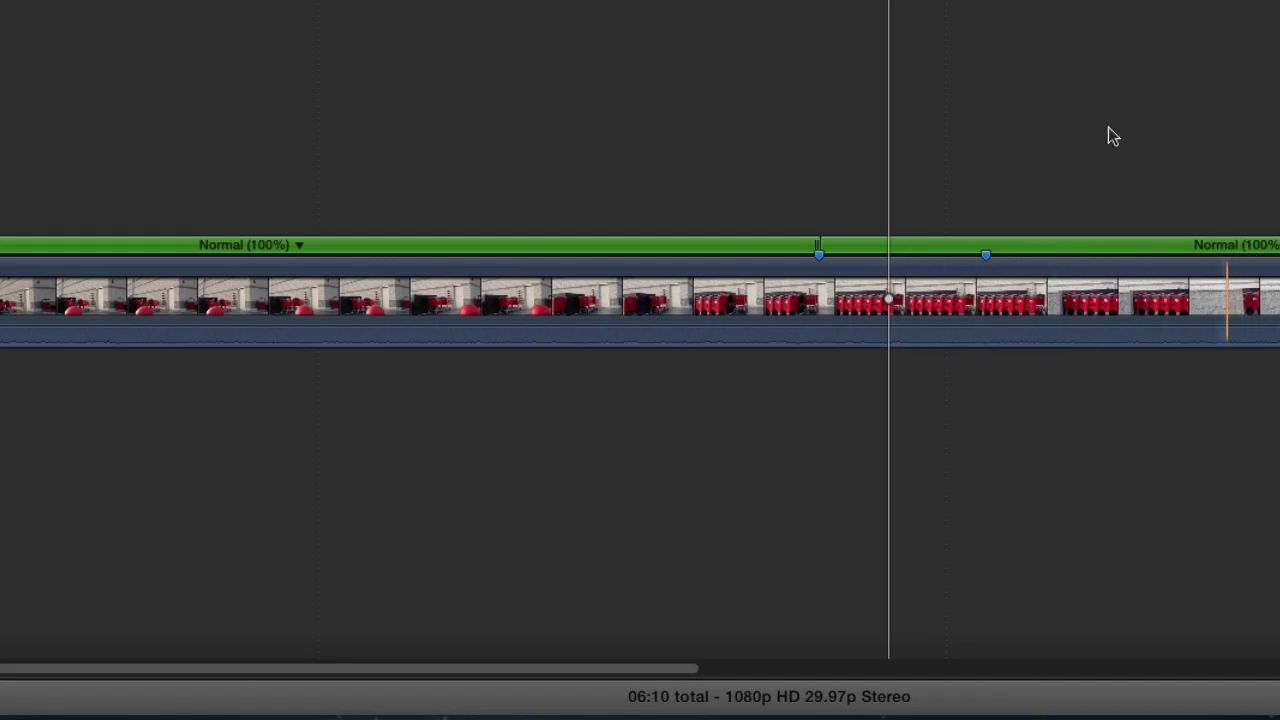
pyautogui.click(985, 290)
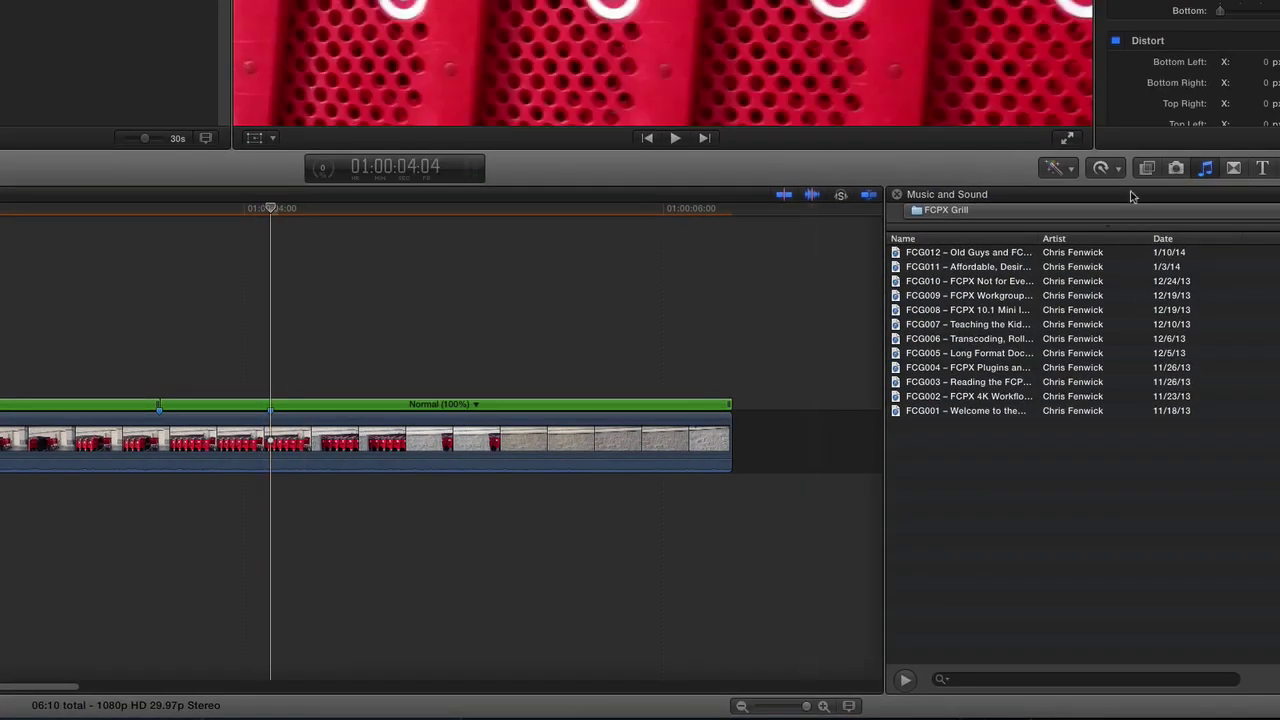
pyautogui.click(1103, 168)
pyautogui.click(1133, 246)
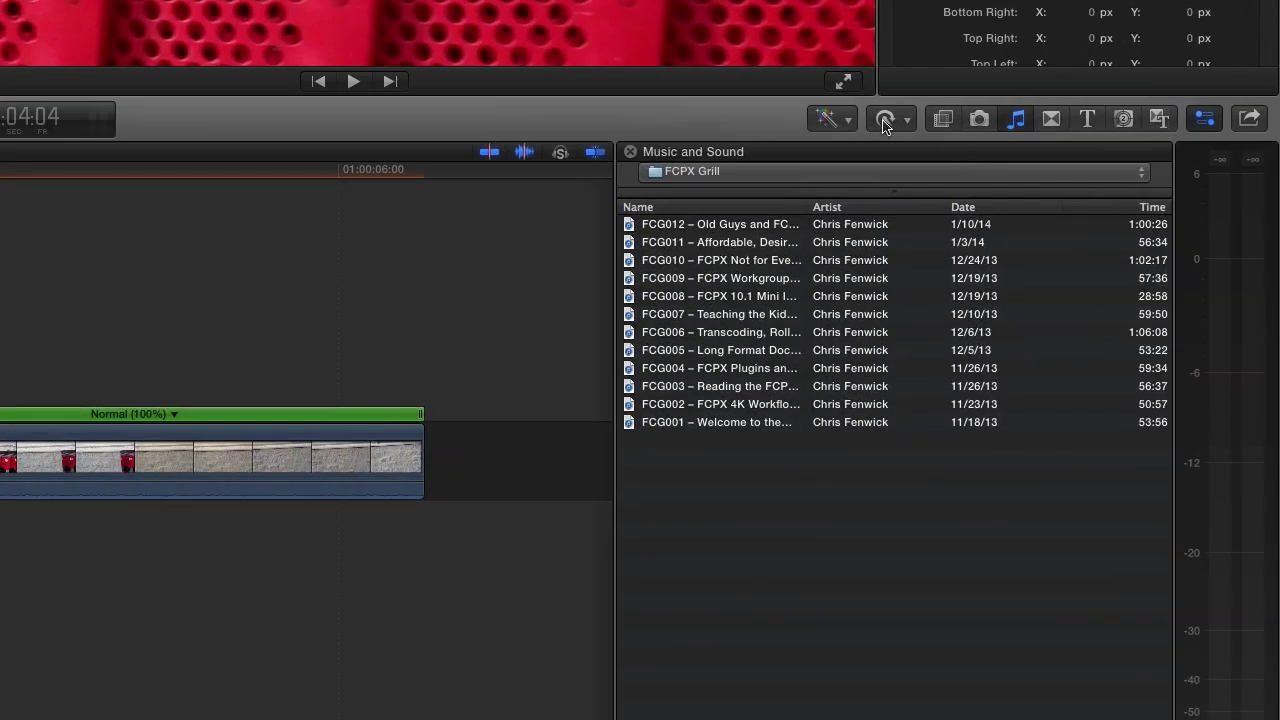
# Turn off speed transitions and set the middle section to a custom 30% speed.
pyautogui.click(923, 143)
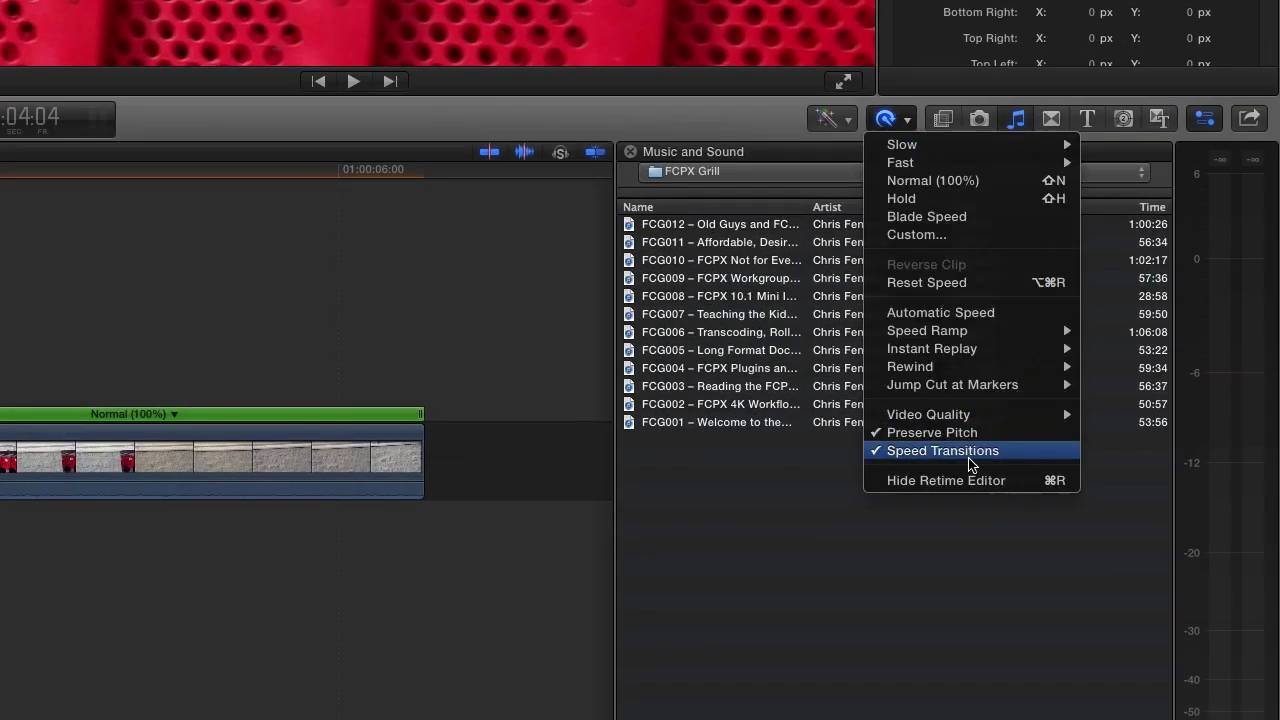
pyautogui.click(940, 451)
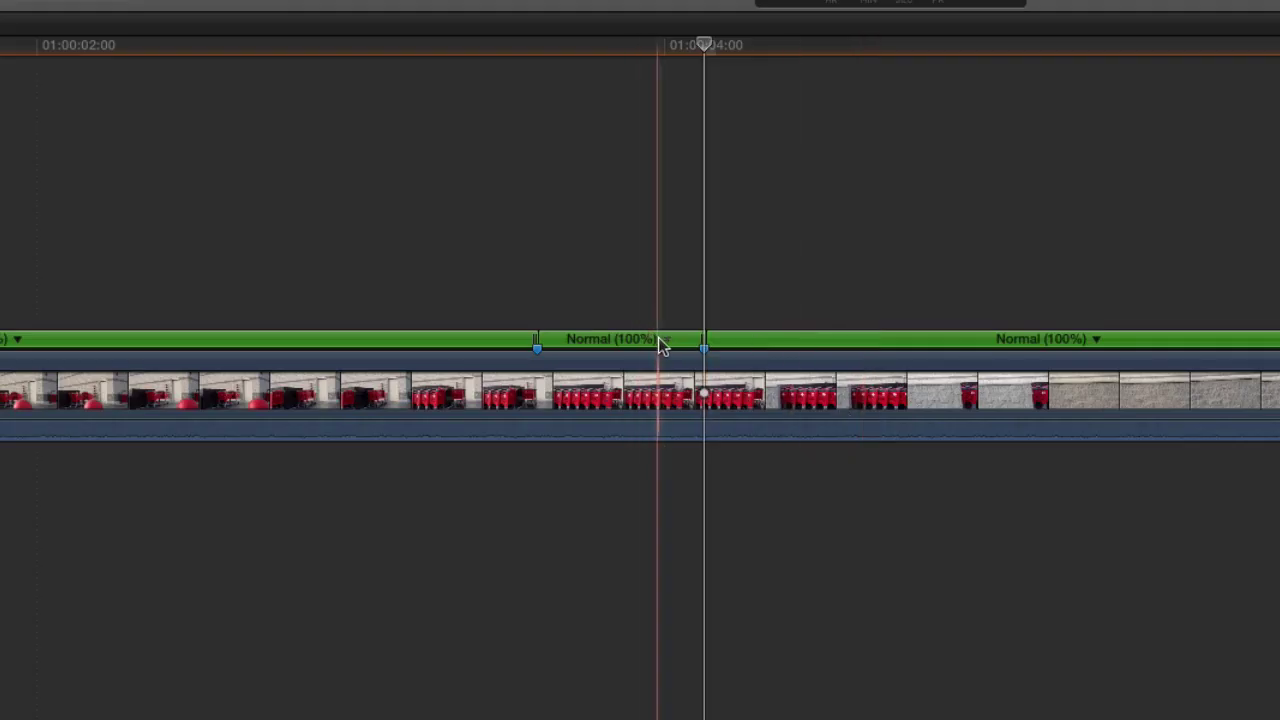
pyautogui.click(665, 339)
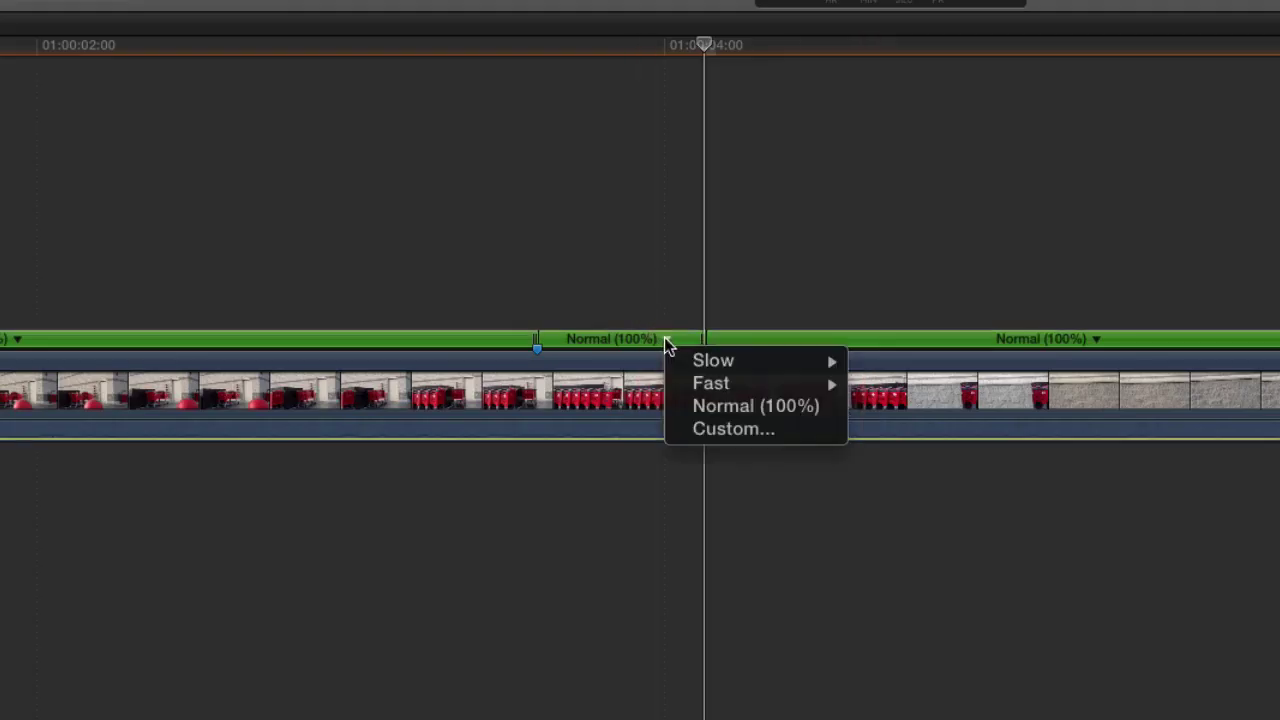
pyautogui.click(725, 438)
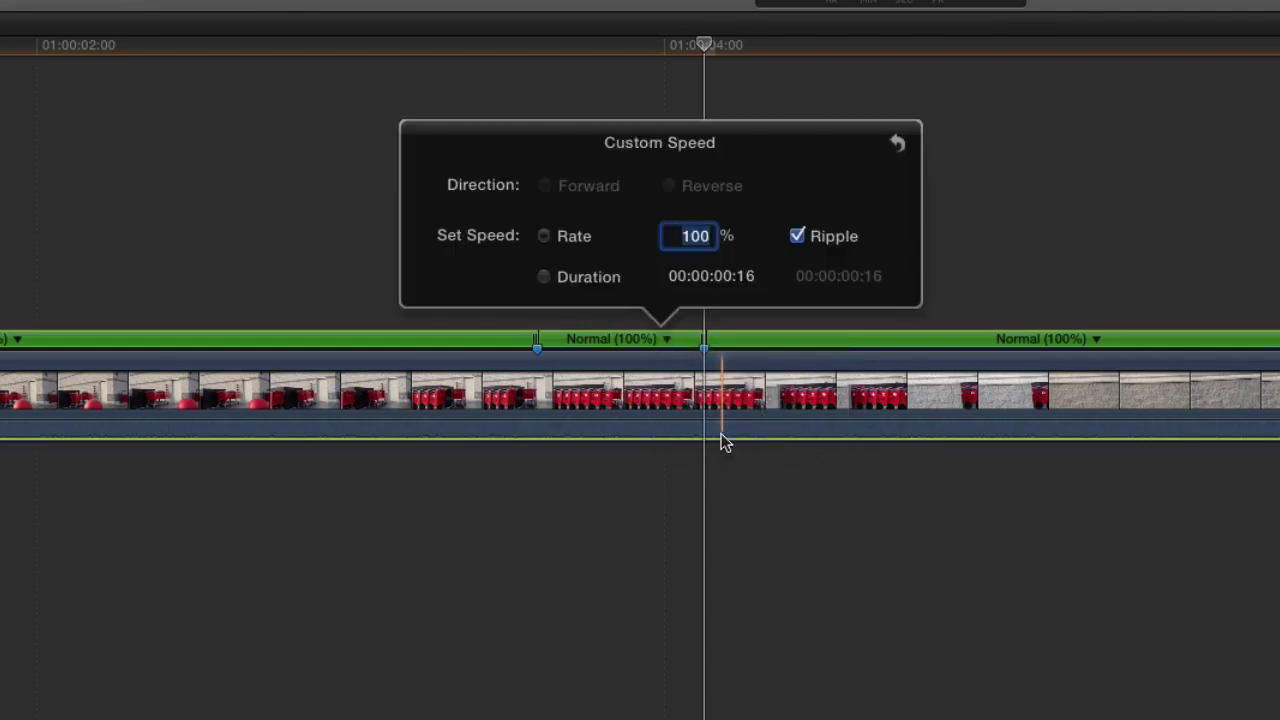
pyautogui.write('30')
pyautogui.press('Return')
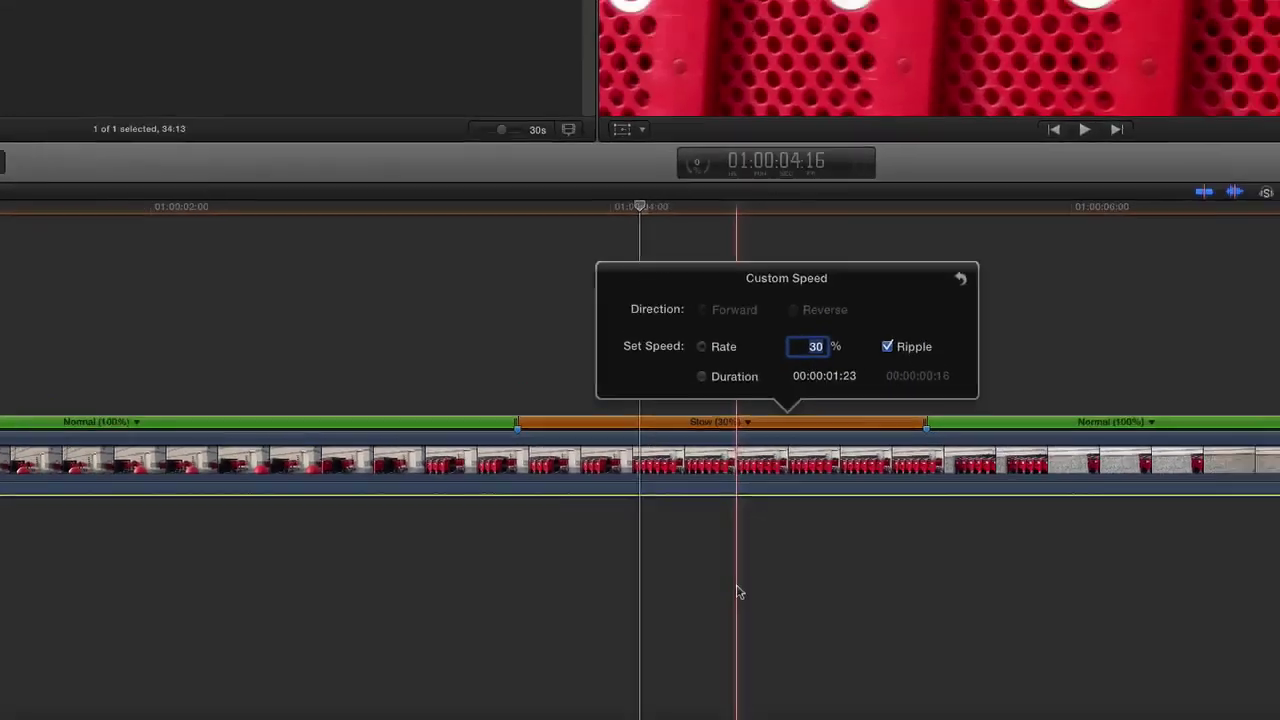
pyautogui.press('space')
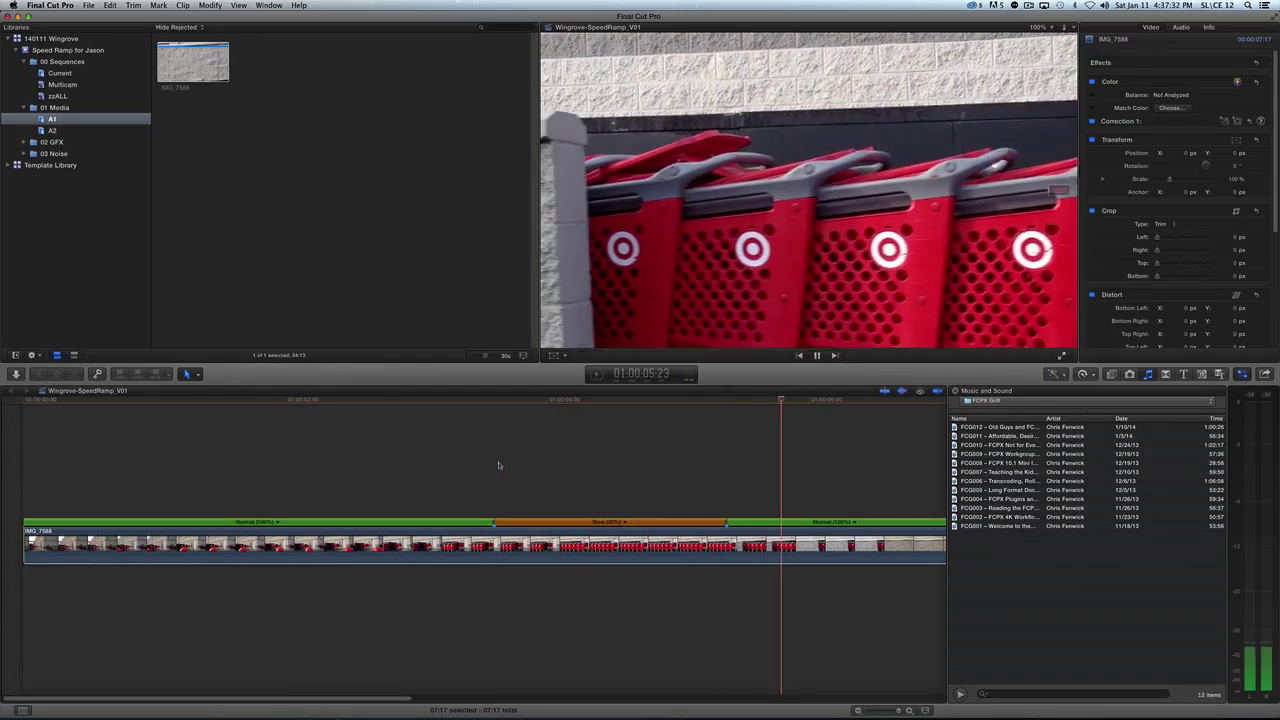
pyautogui.press('space')
# Set both the first and last sections to a custom 300% speed.
pyautogui.click(471, 449)
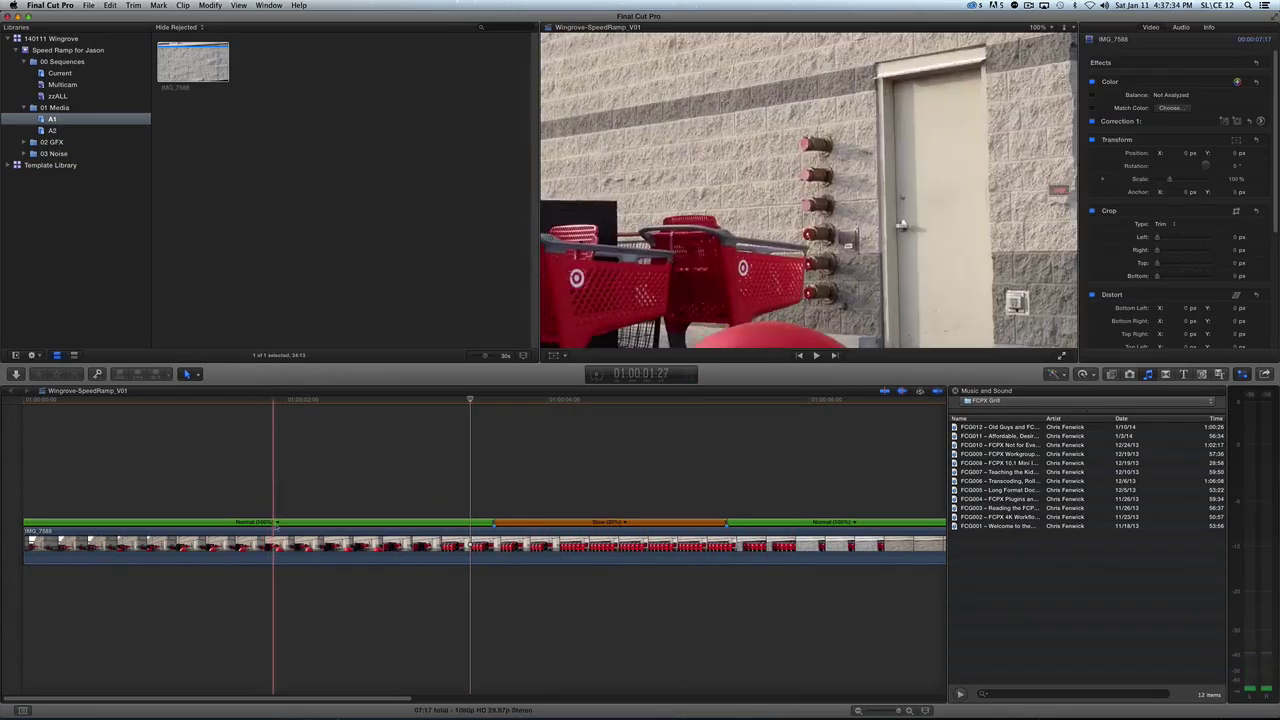
pyautogui.click(276, 522)
pyautogui.click(304, 559)
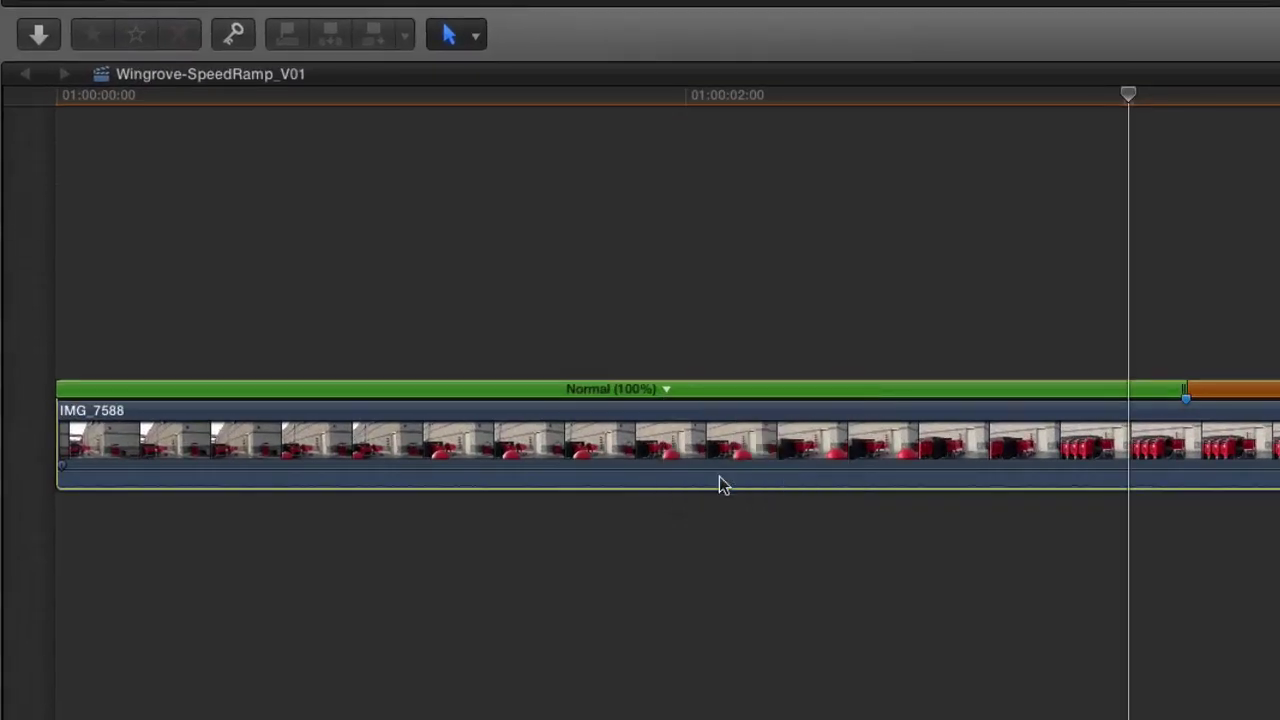
pyautogui.write('300')
pyautogui.press('Return')
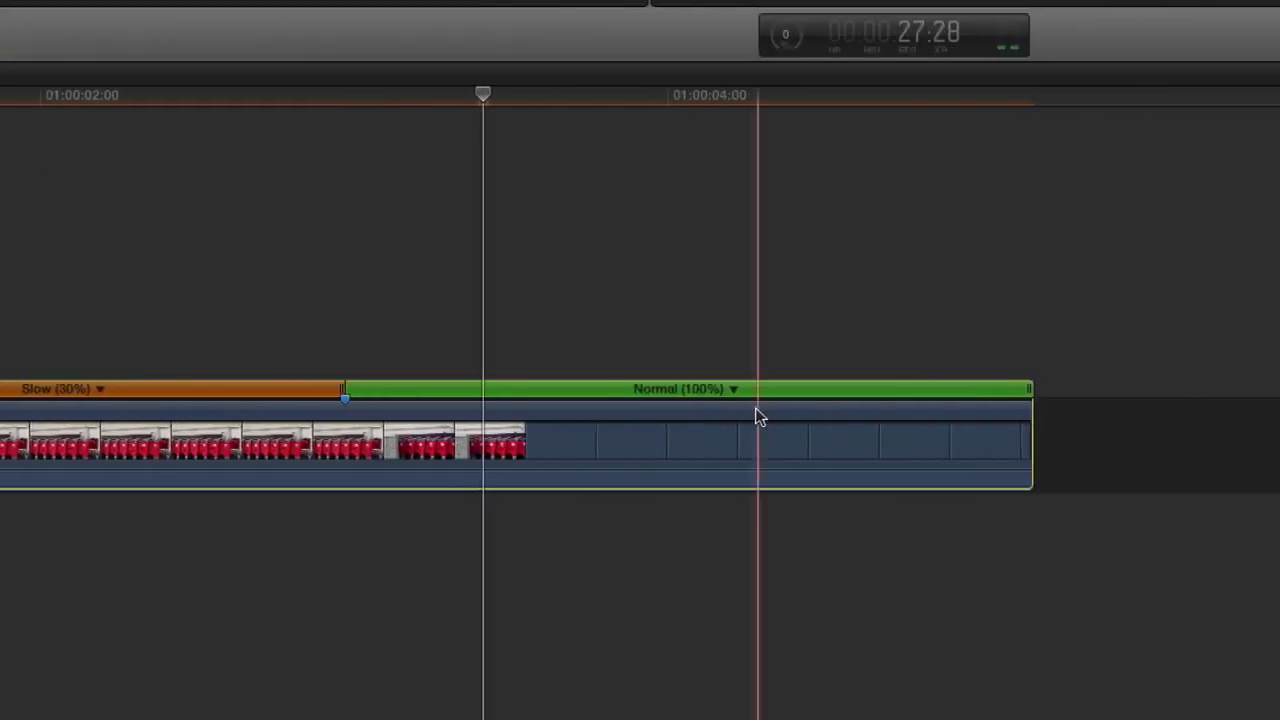
pyautogui.click(733, 389)
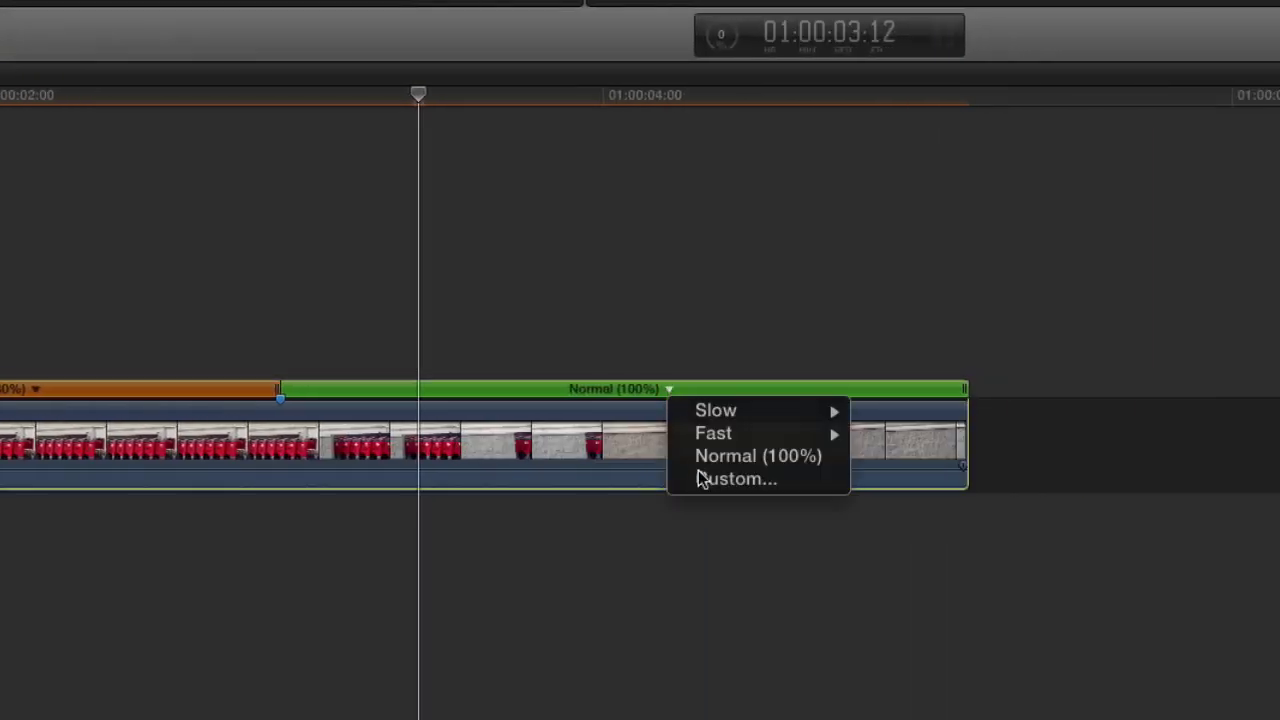
pyautogui.click(777, 492)
pyautogui.write('300')
pyautogui.press('Return')
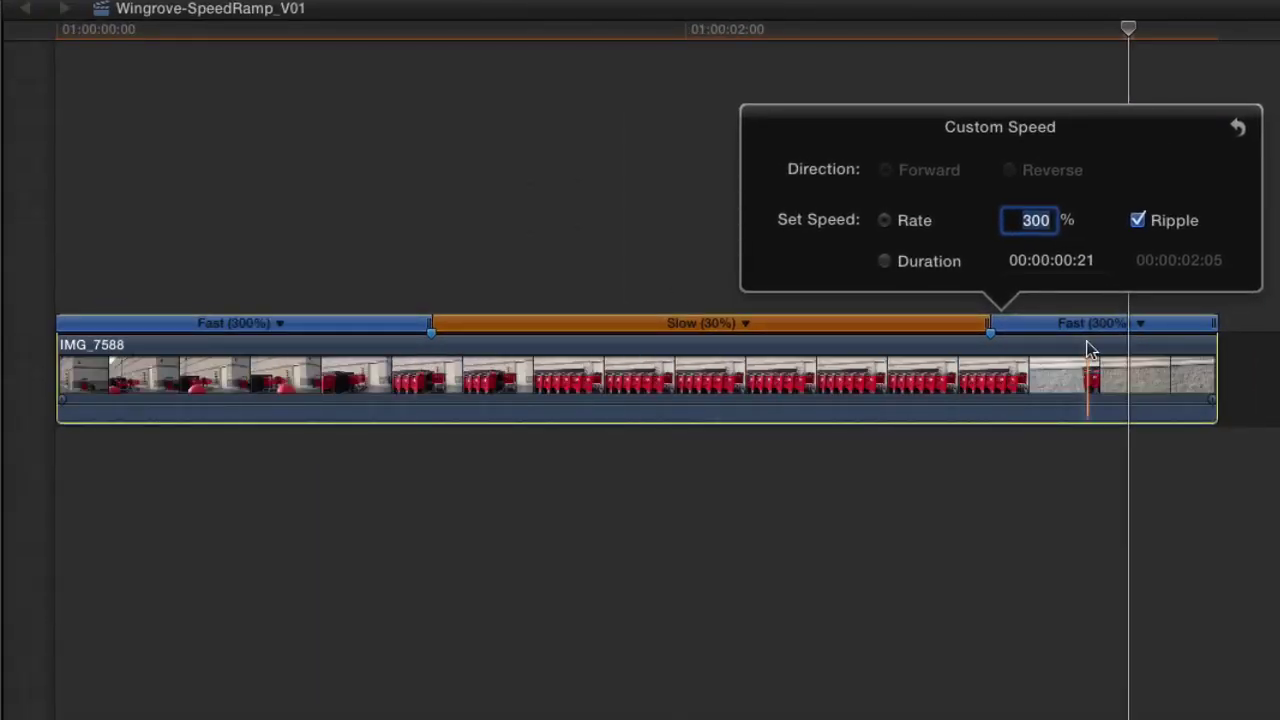
pyautogui.press('Escape')
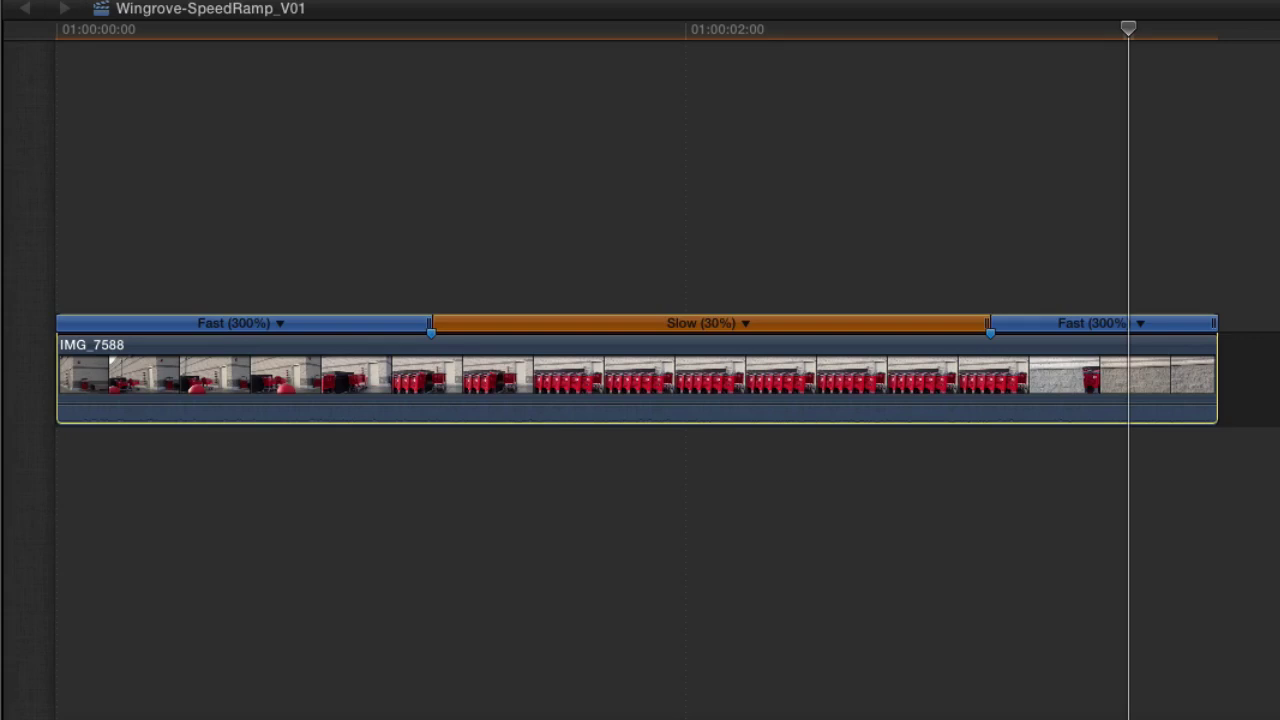
pyautogui.press('Home')
pyautogui.press('space')
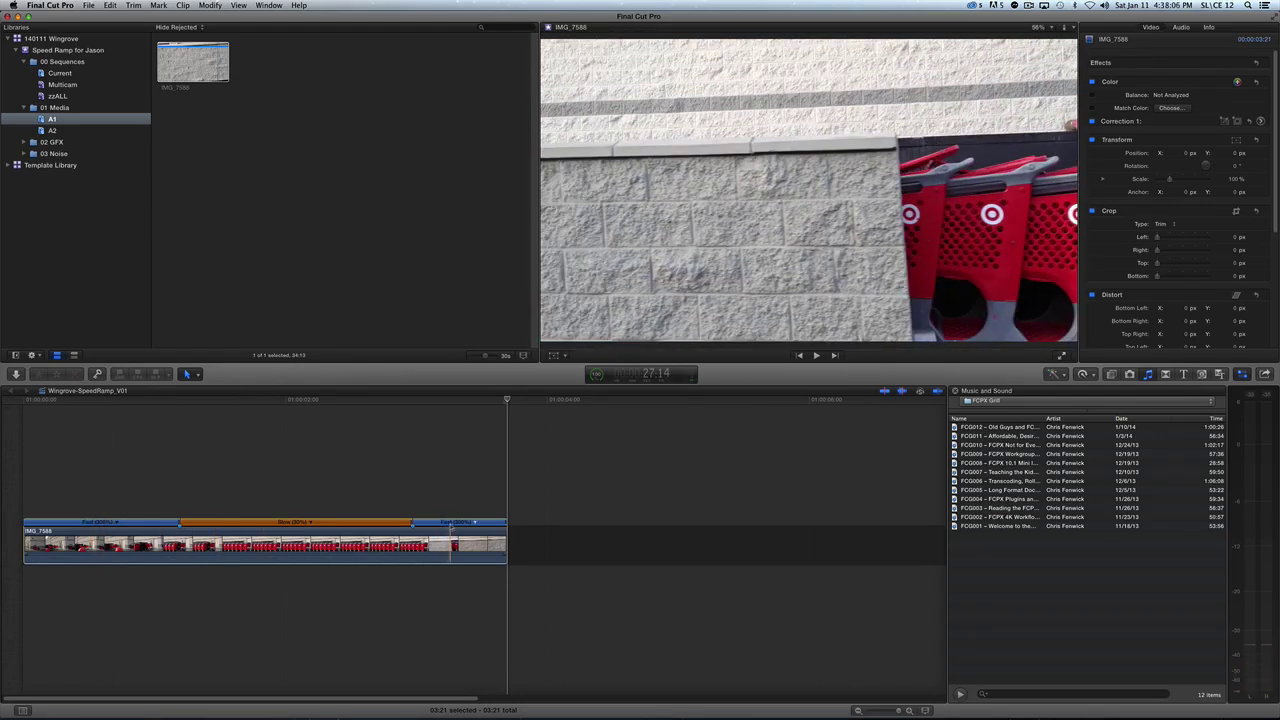
# Turn Speed Transitions back on for the retimed clip.
pyautogui.click(1096, 377)
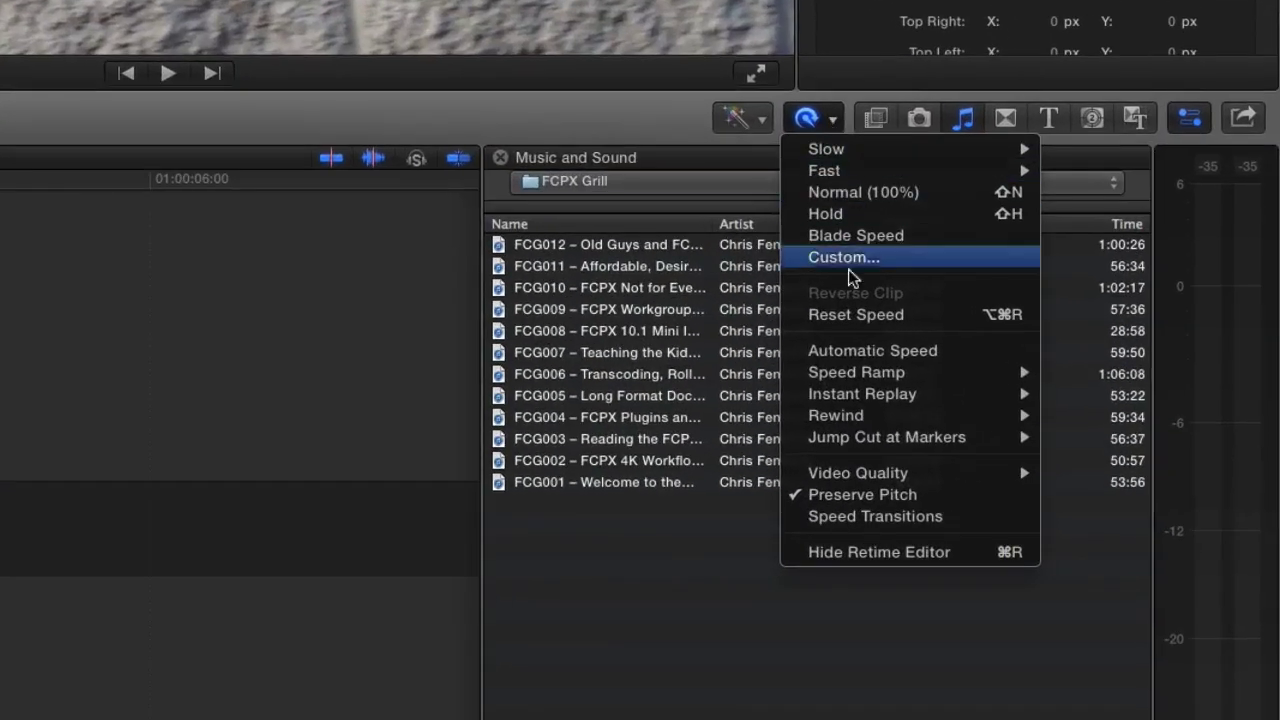
pyautogui.moveTo(1115, 527)
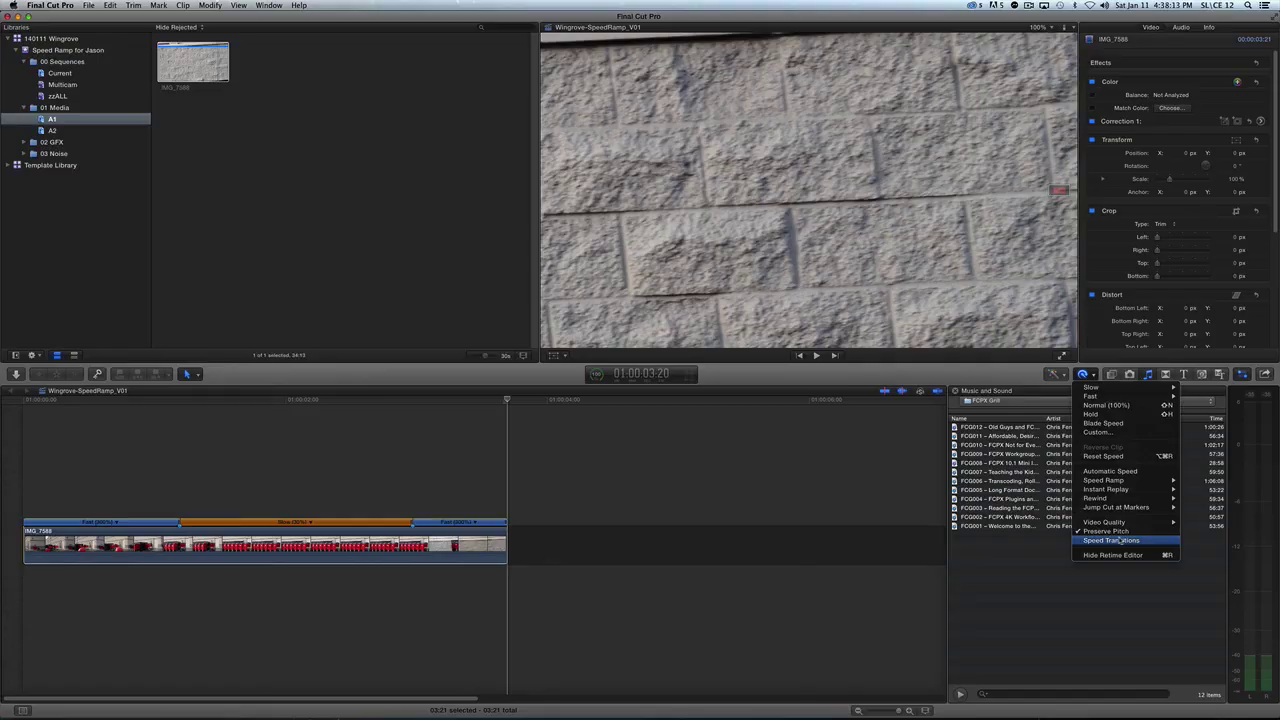
pyautogui.click(893, 516)
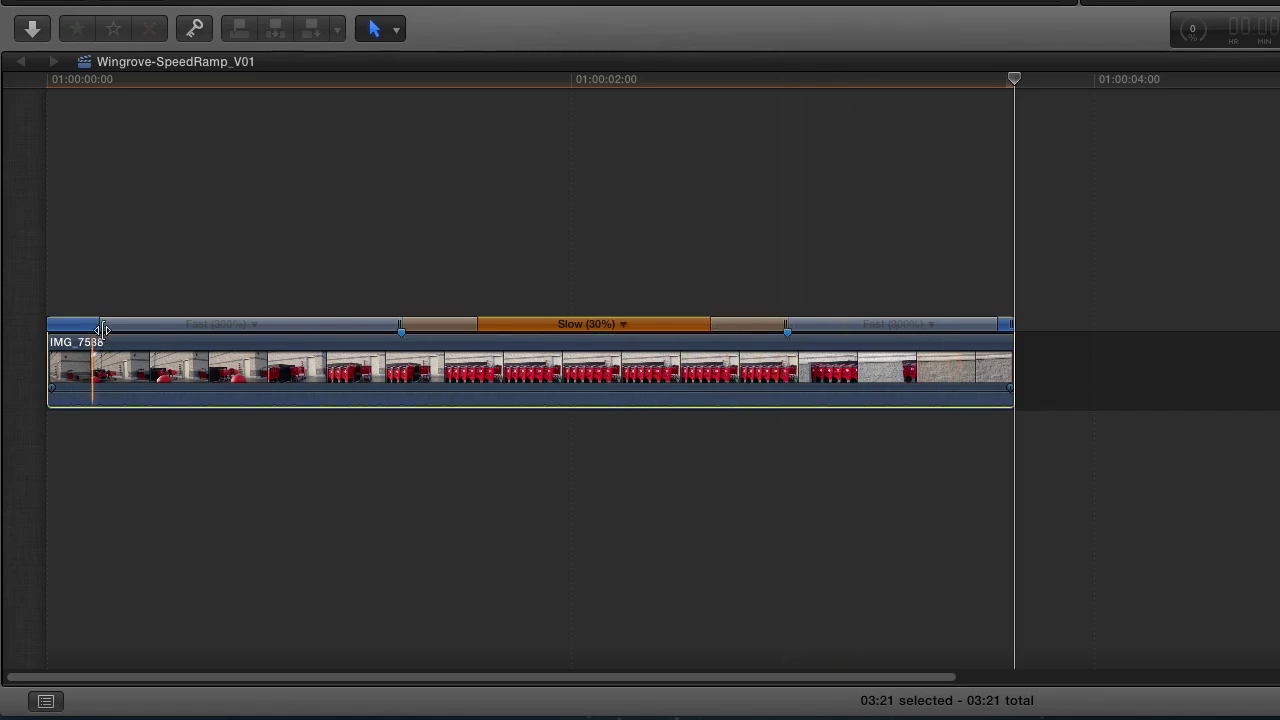
# Shorten the speed transitions on the retime bar and play the ramp from the start.
pyautogui.moveTo(101, 324); pyautogui.dragTo(351, 334)
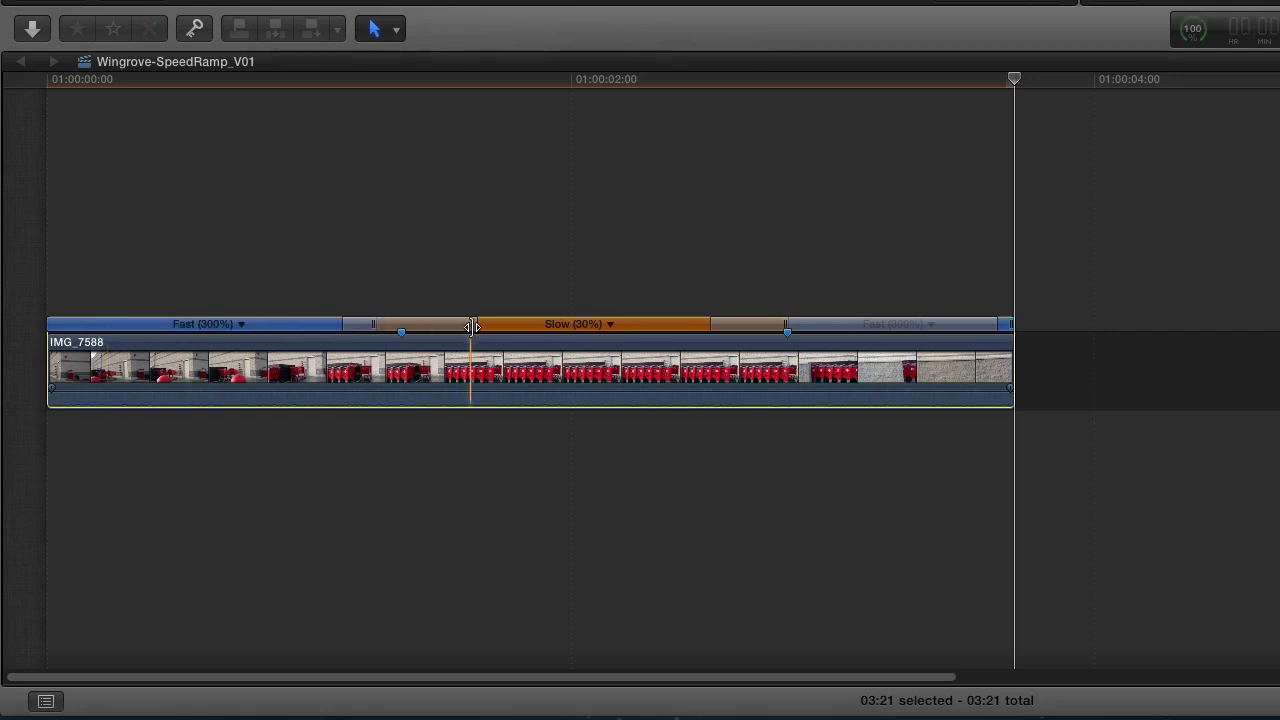
pyautogui.moveTo(472, 327); pyautogui.dragTo(423, 327)
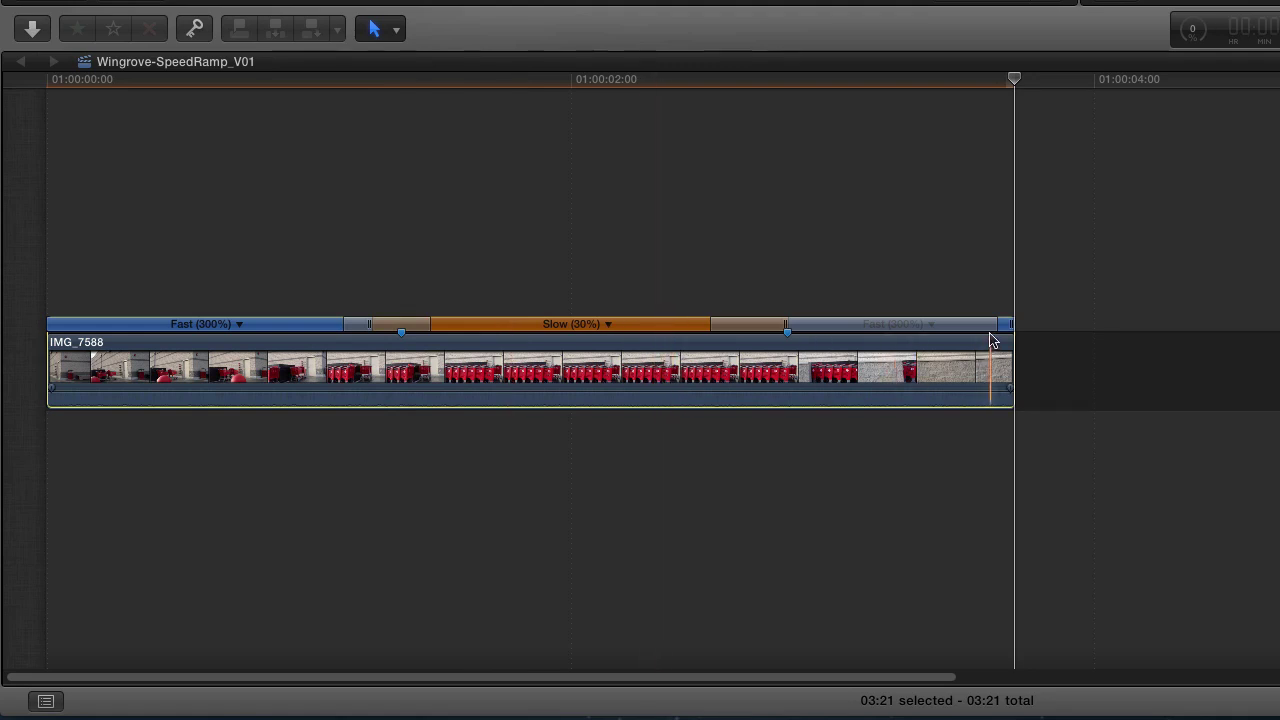
pyautogui.moveTo(990, 327); pyautogui.dragTo(910, 326)
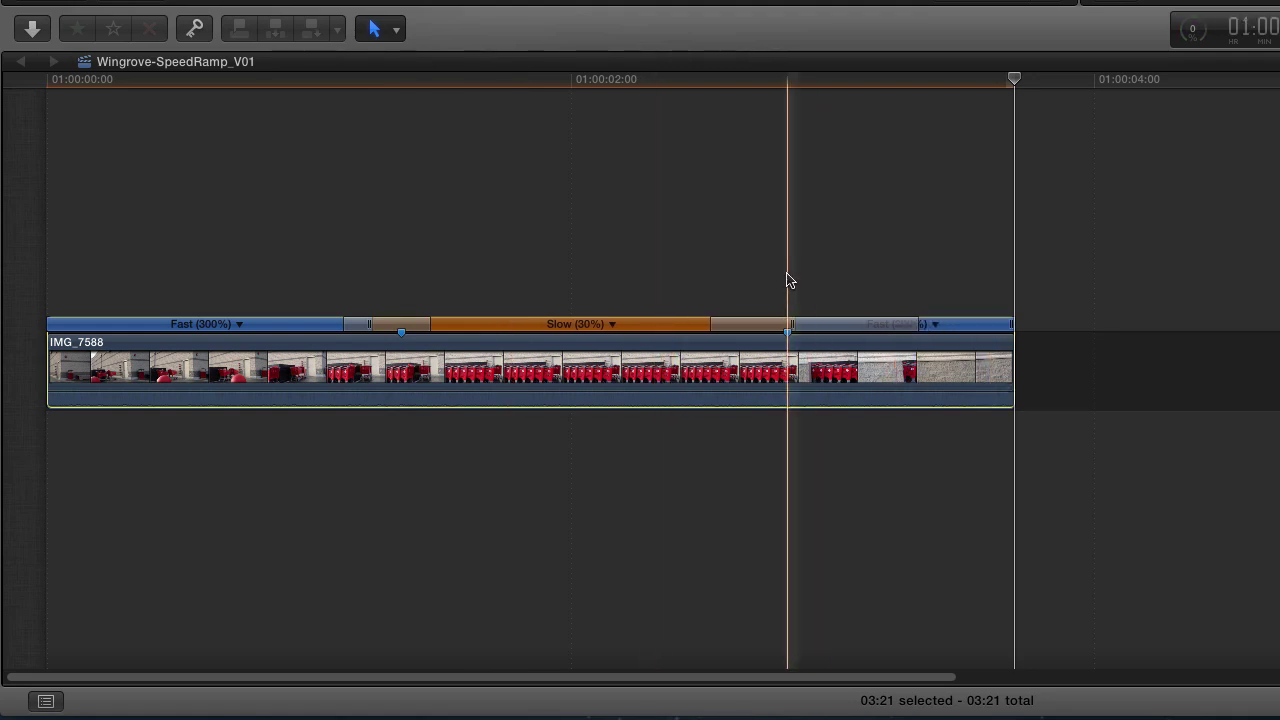
pyautogui.press('space')
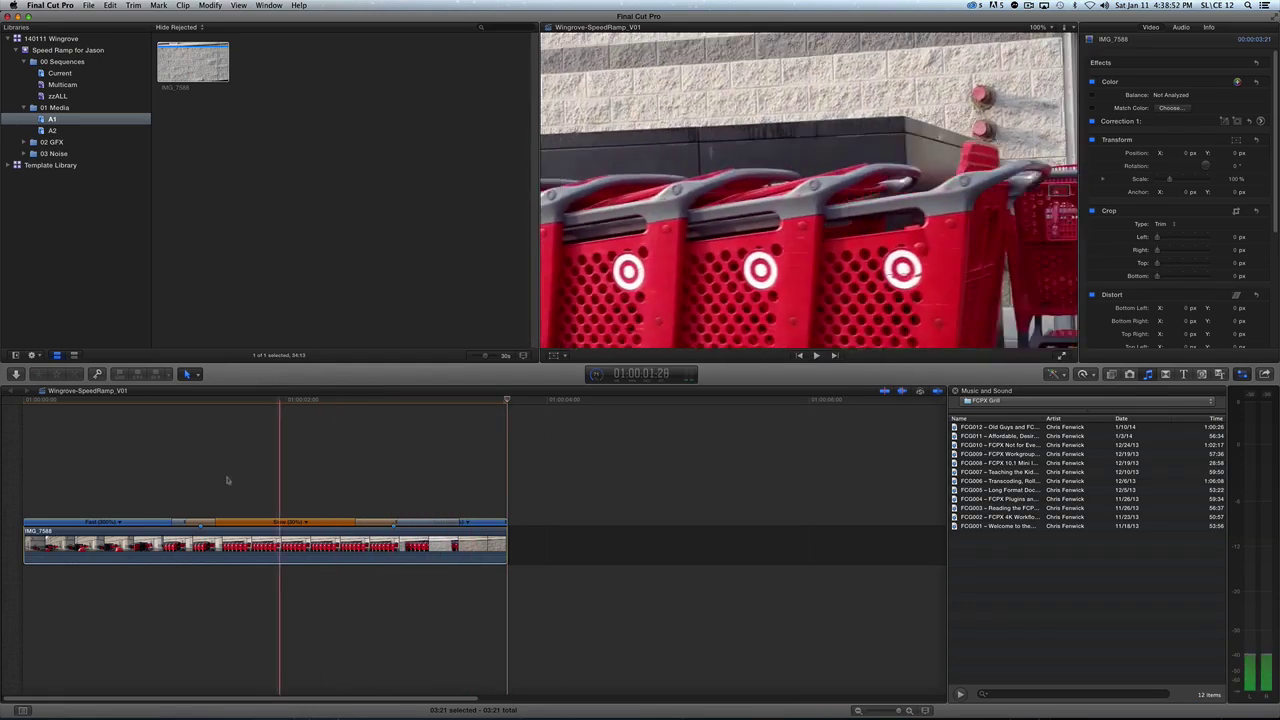
pyautogui.press('space')
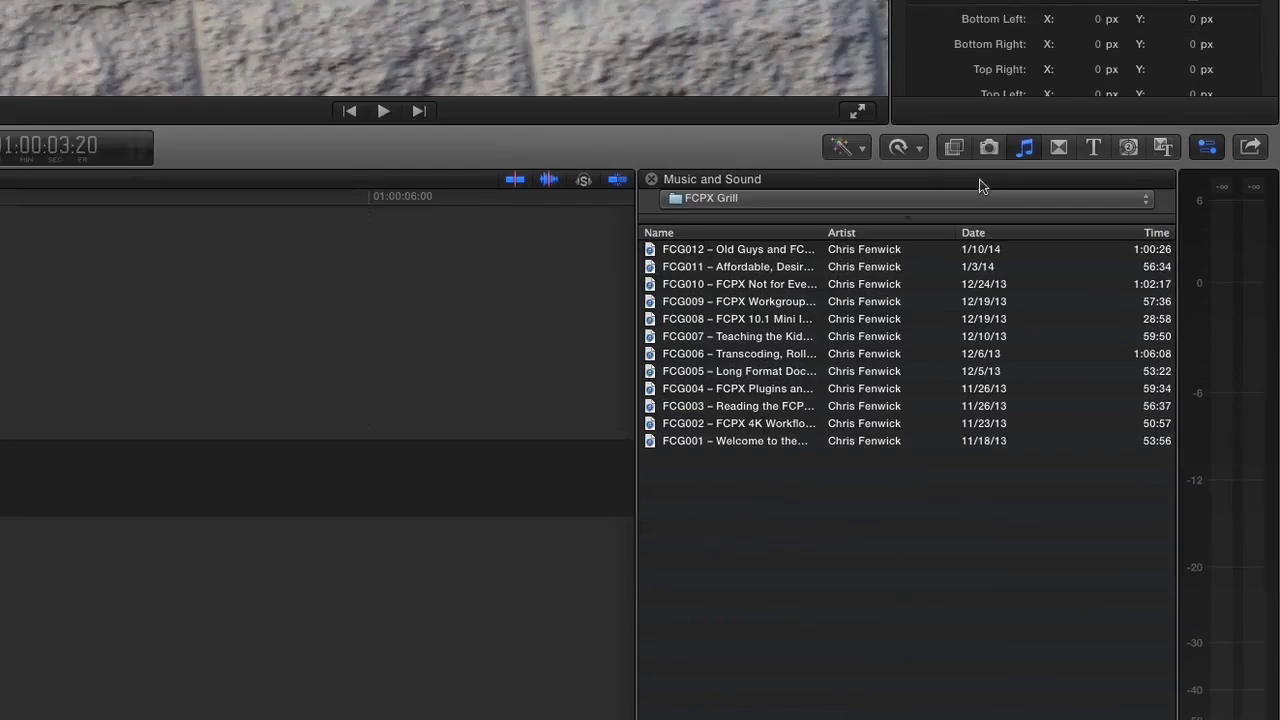
# Set the IMG_7588 speed ramp's video quality to Optical Flow and play it back to check.
pyautogui.click(1045, 328)
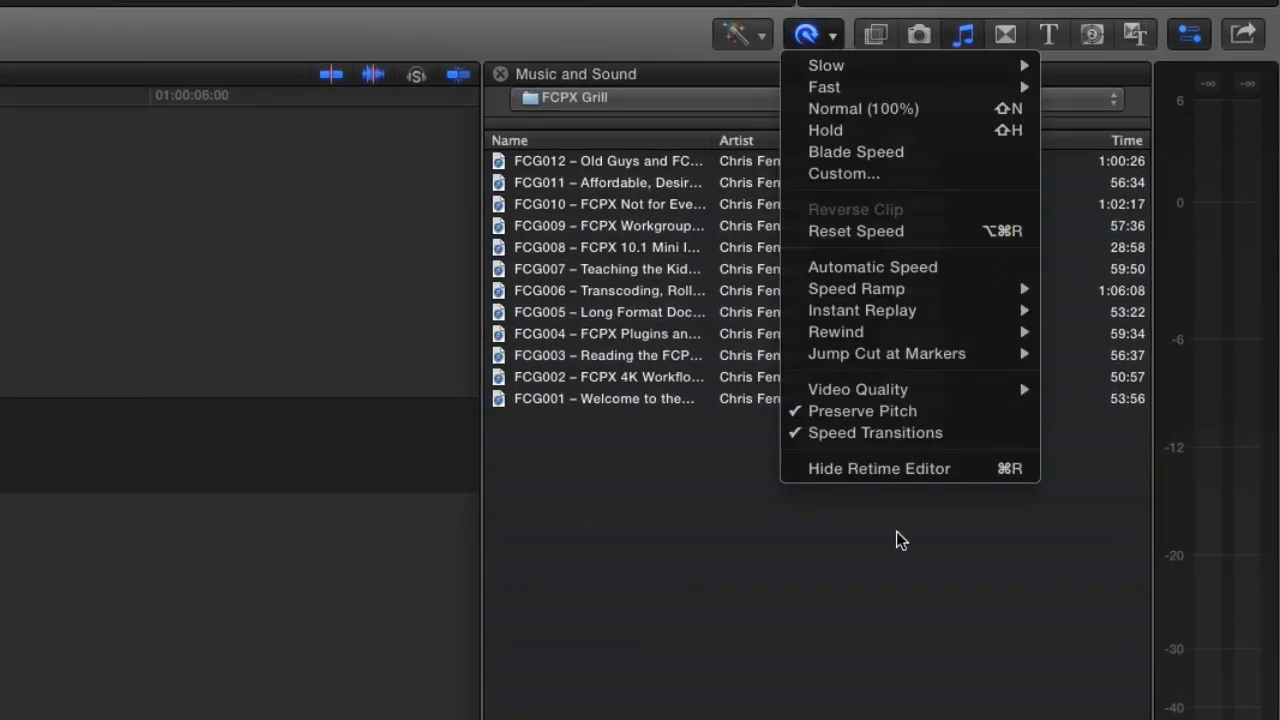
pyautogui.moveTo(871, 390)
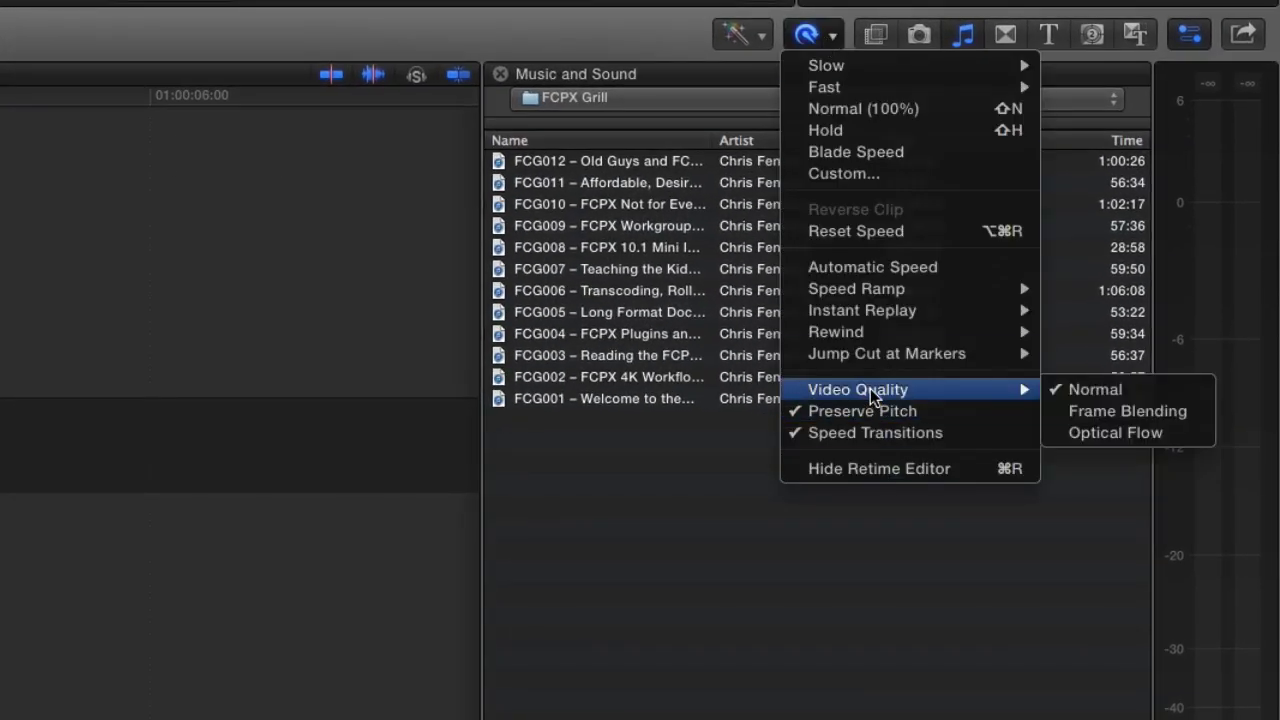
pyautogui.click(1147, 440)
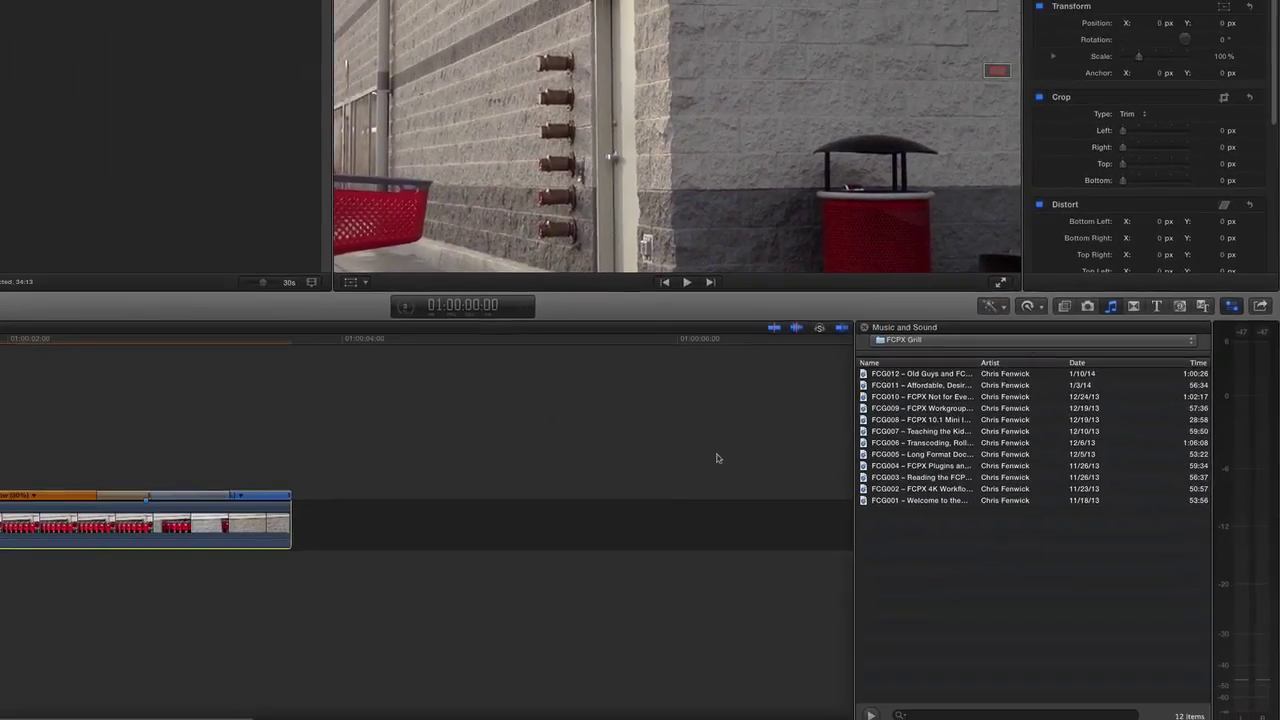
pyautogui.press('space')
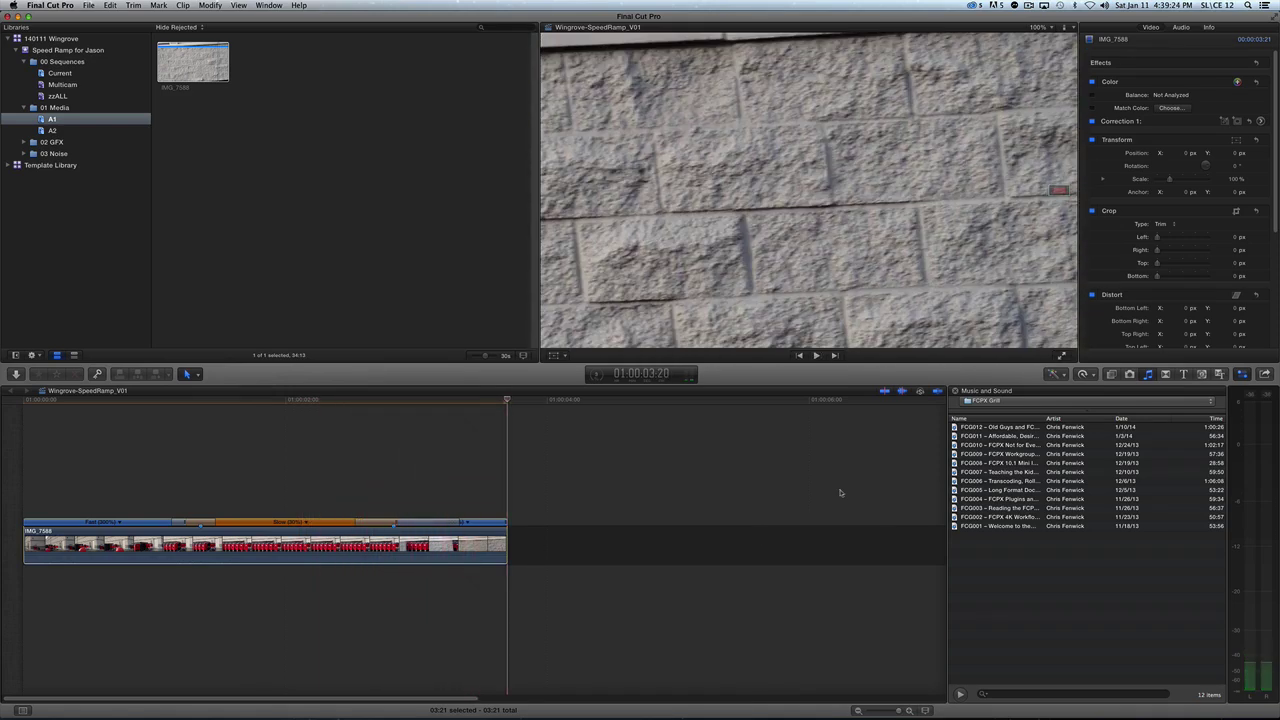
pyautogui.press('Home')
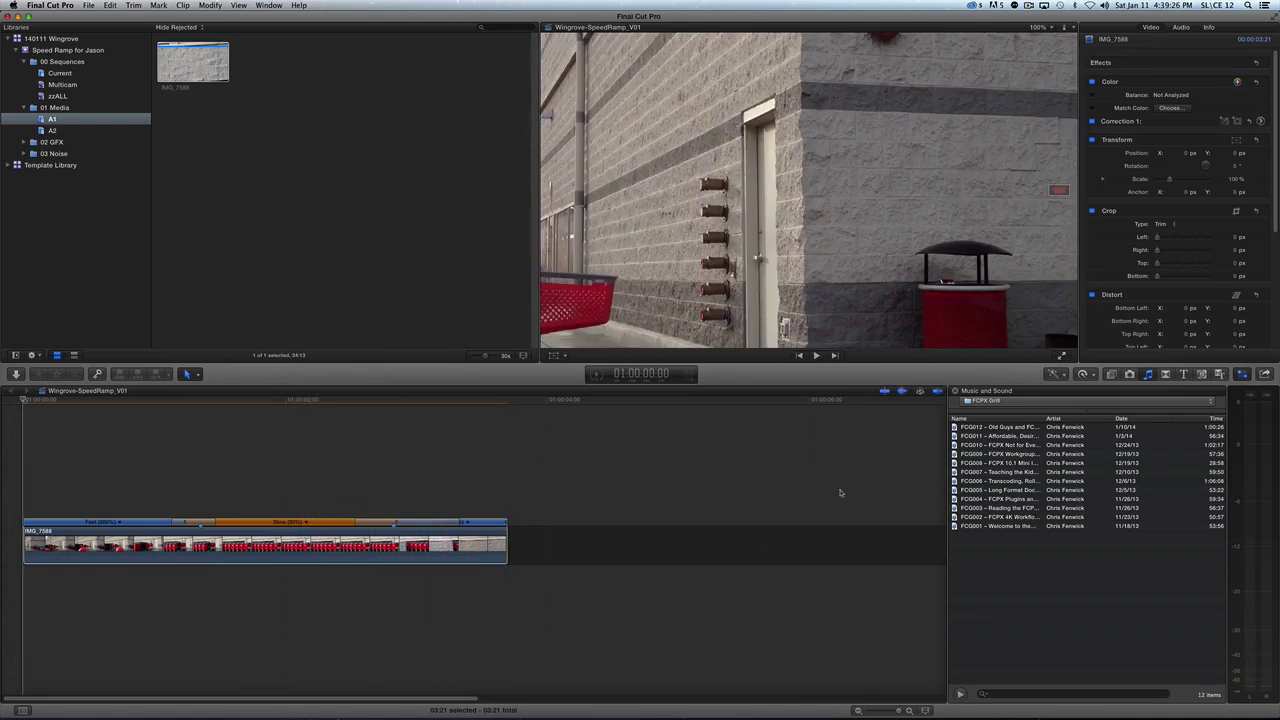
pyautogui.press('space')
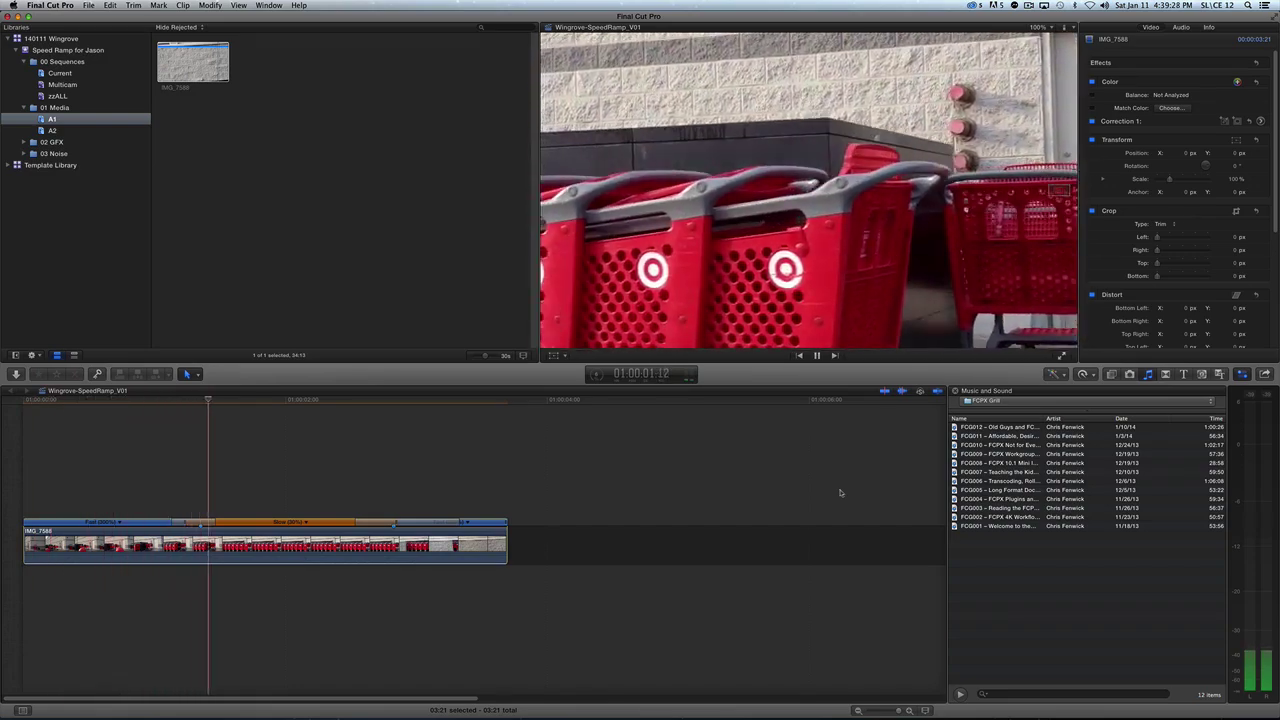